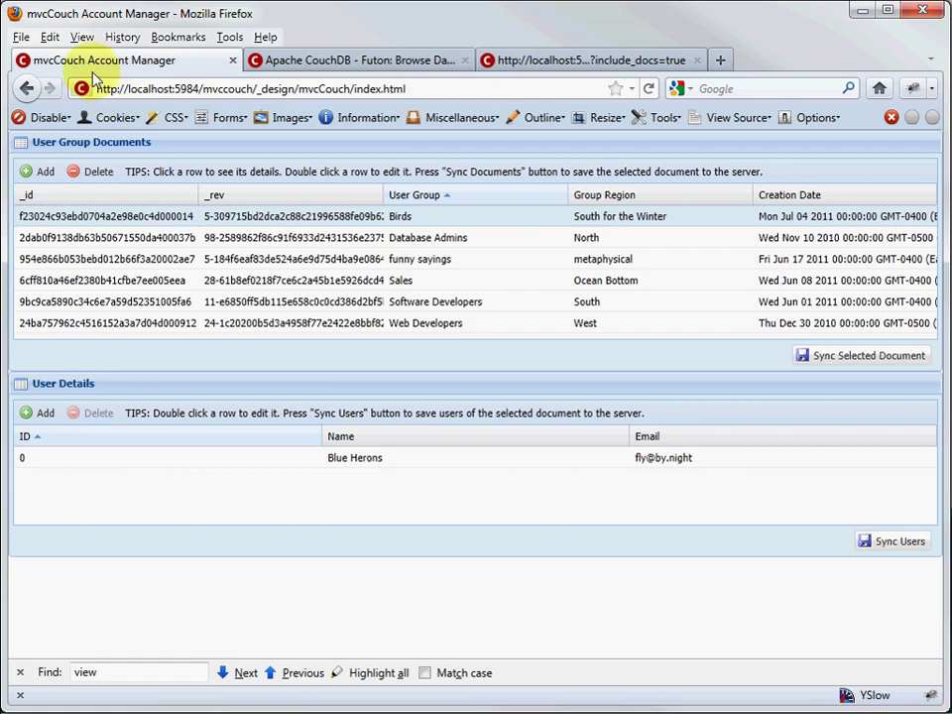
# Check the application's host address and examine the users listed for each user group document from Birds to Software Developers.
pyautogui.moveTo(127, 89); pyautogui.dragTo(195, 89)
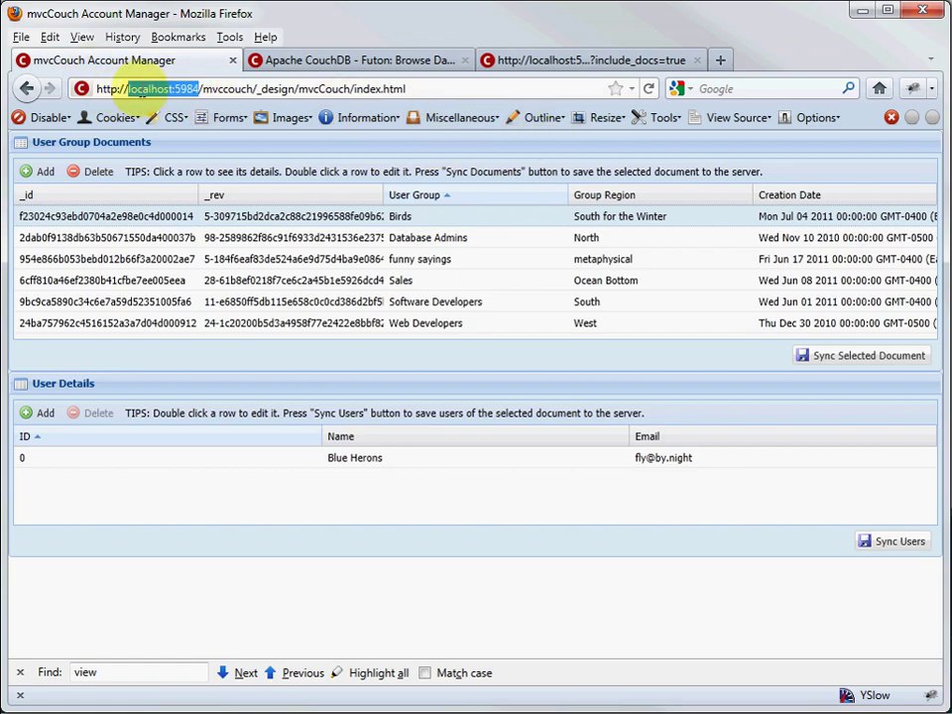
pyautogui.click(138, 85)
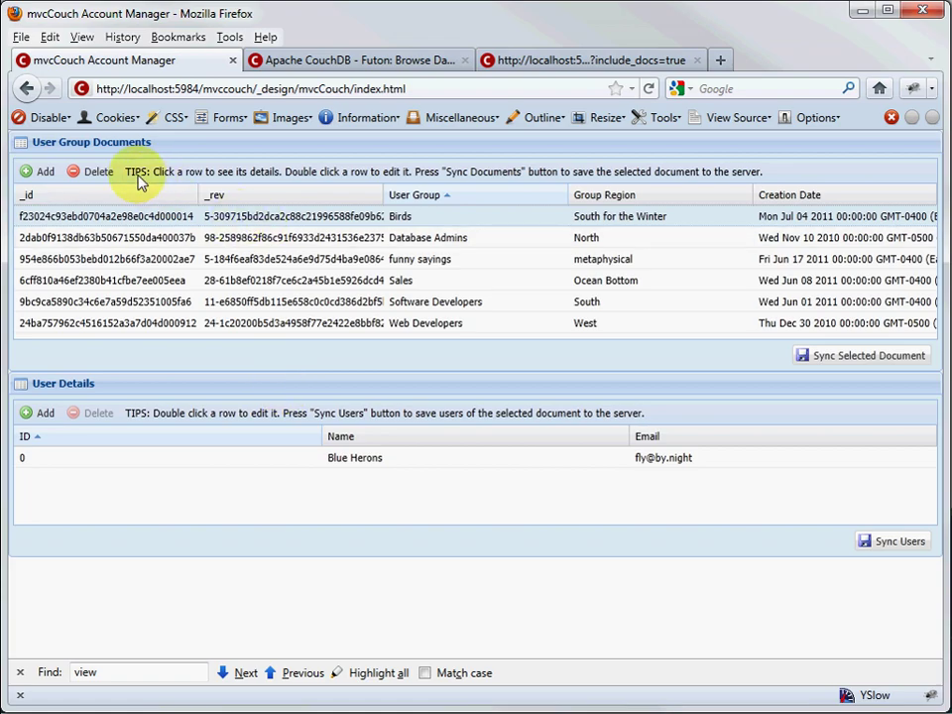
pyautogui.click(272, 238)
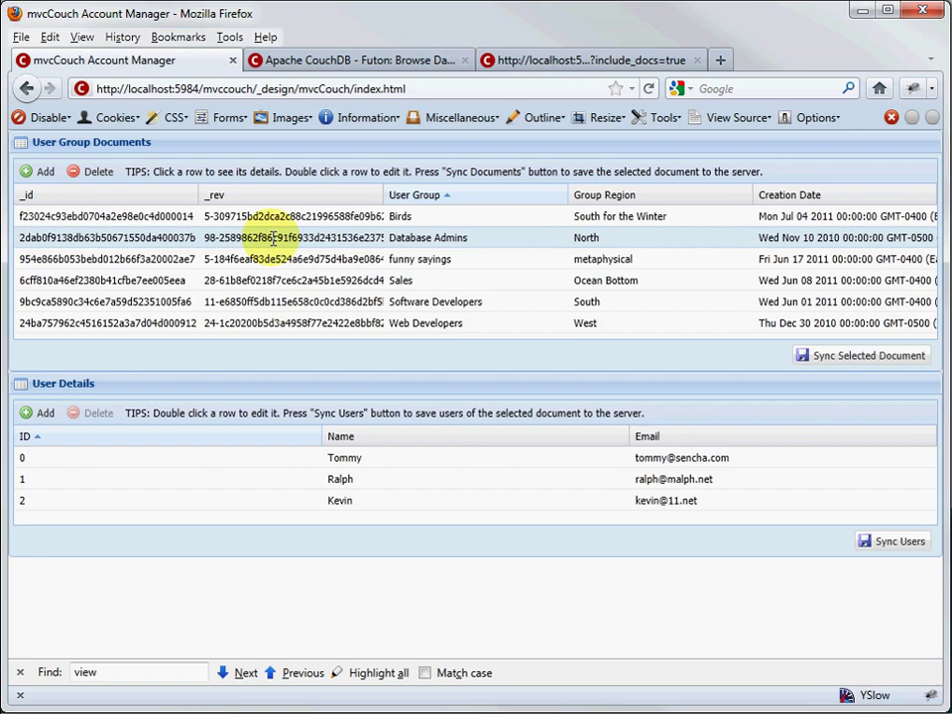
pyautogui.click(280, 263)
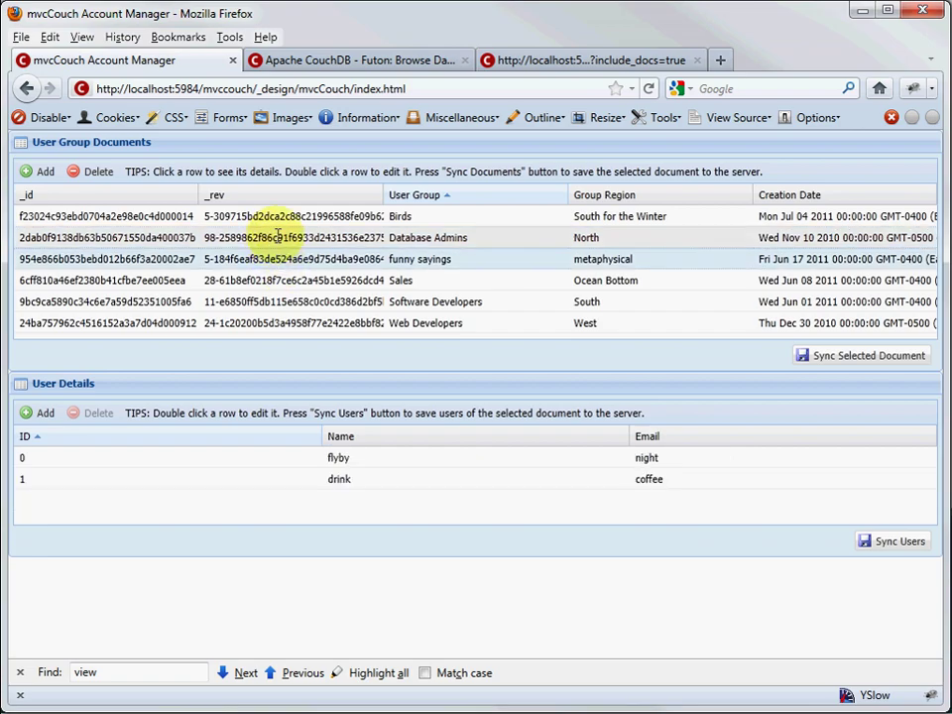
pyautogui.click(277, 236)
pyautogui.click(283, 216)
pyautogui.click(283, 239)
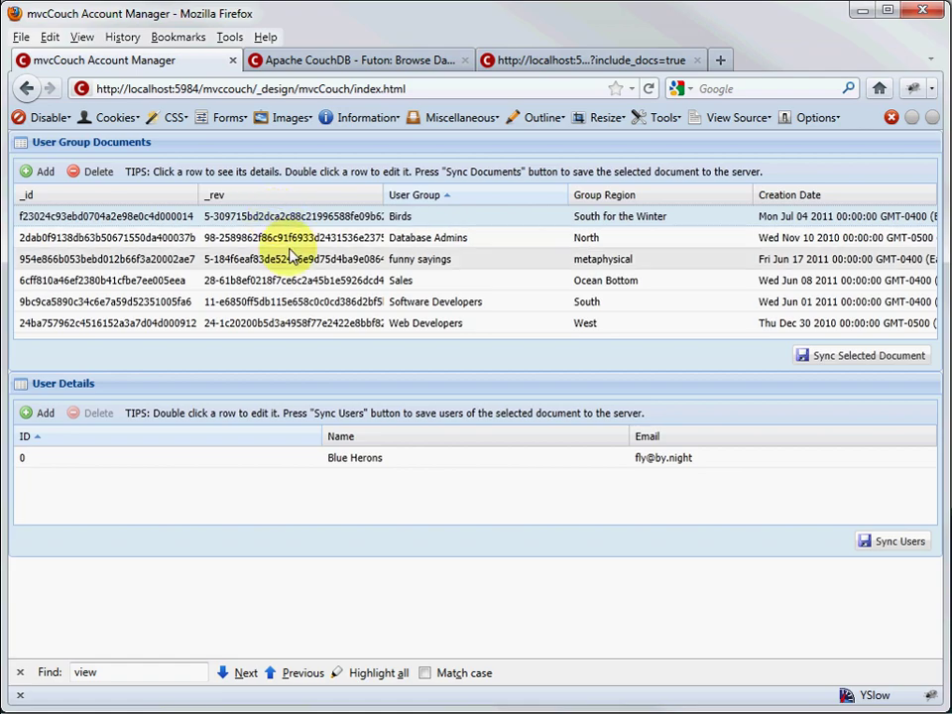
pyautogui.click(297, 258)
pyautogui.click(303, 238)
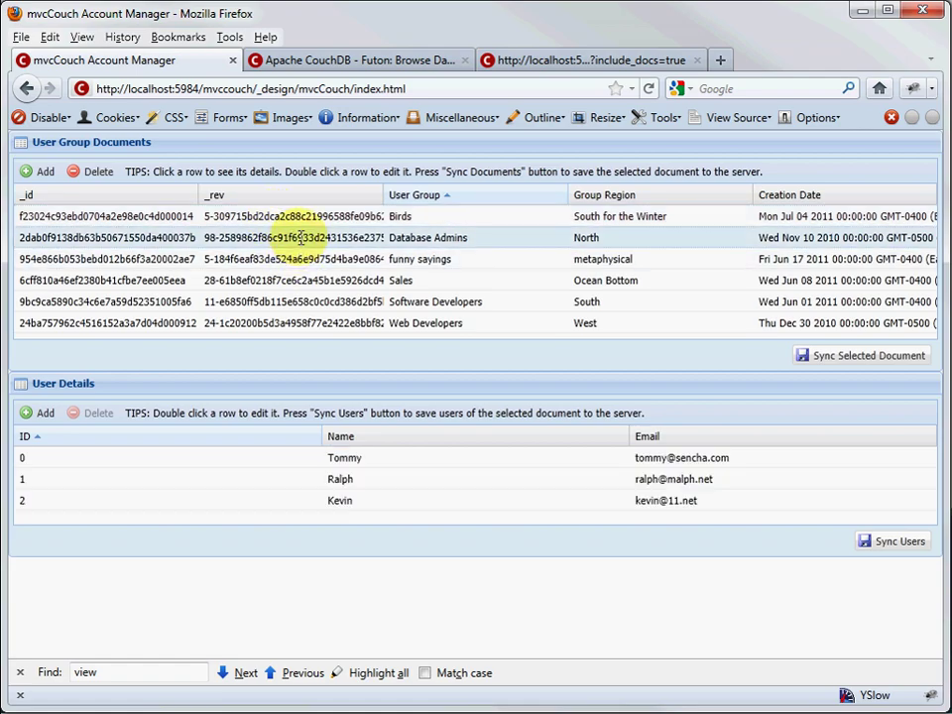
pyautogui.click(295, 214)
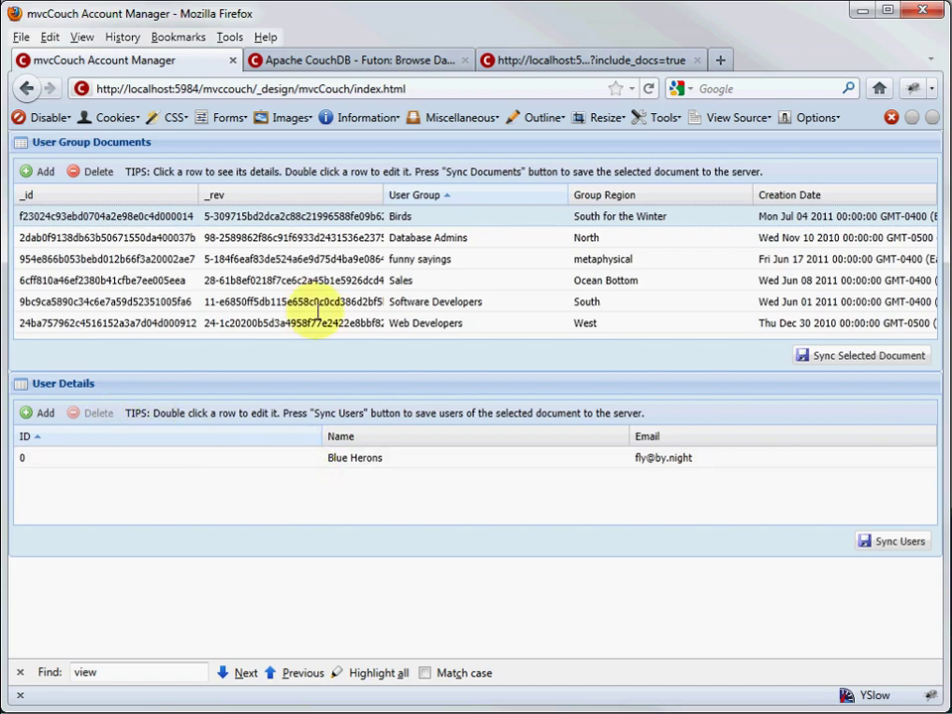
pyautogui.click(316, 238)
pyautogui.click(309, 259)
pyautogui.click(318, 279)
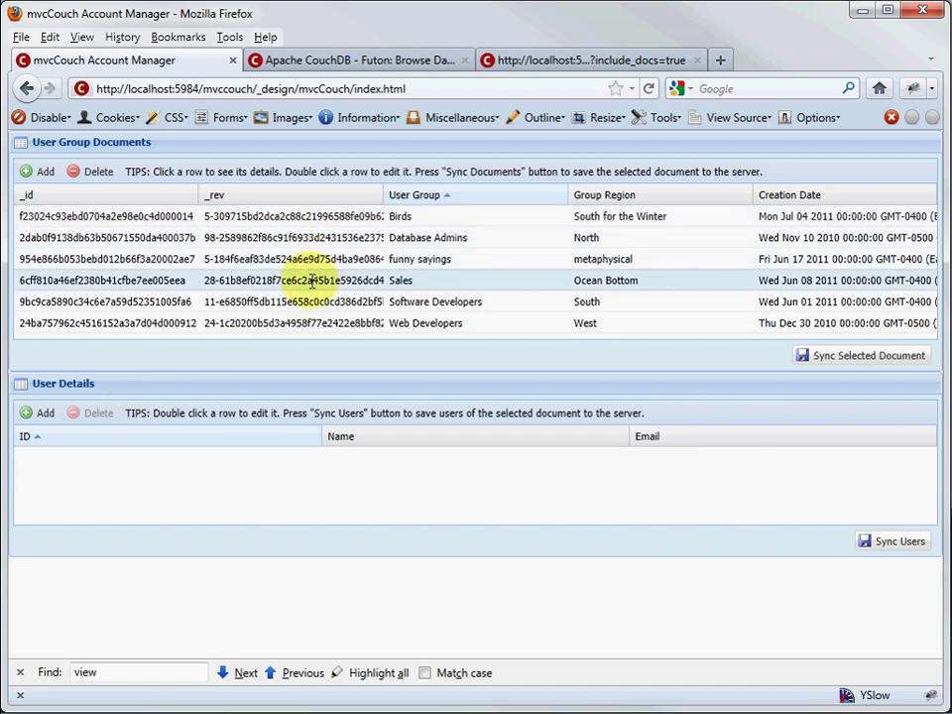
pyautogui.click(318, 301)
pyautogui.click(322, 281)
pyautogui.click(312, 260)
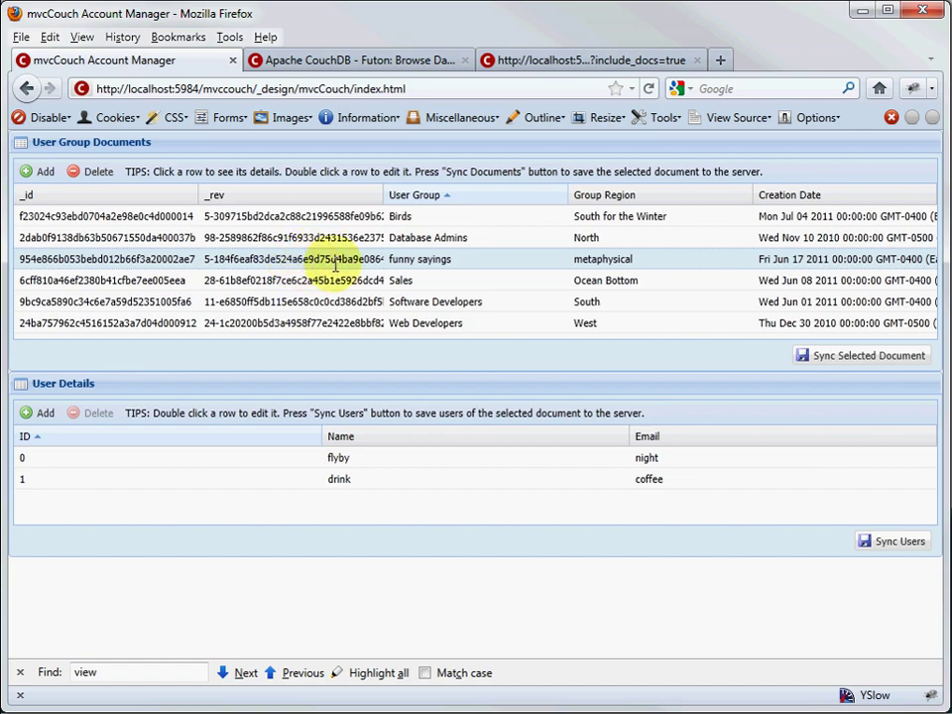
pyautogui.doubleClick(479, 264)
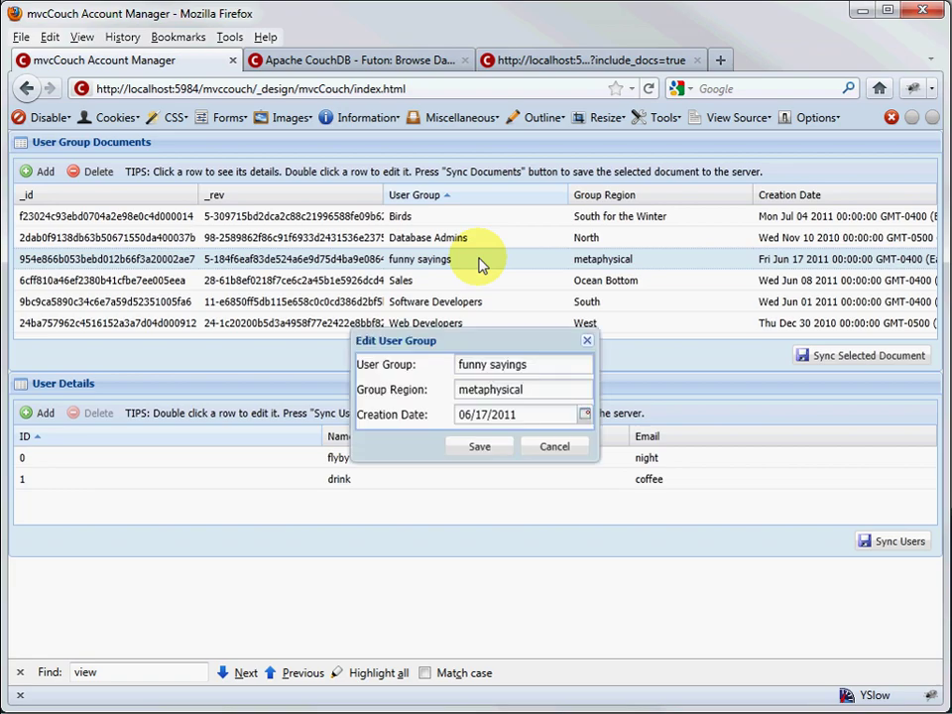
pyautogui.moveTo(460, 335); pyautogui.dragTo(451, 302)
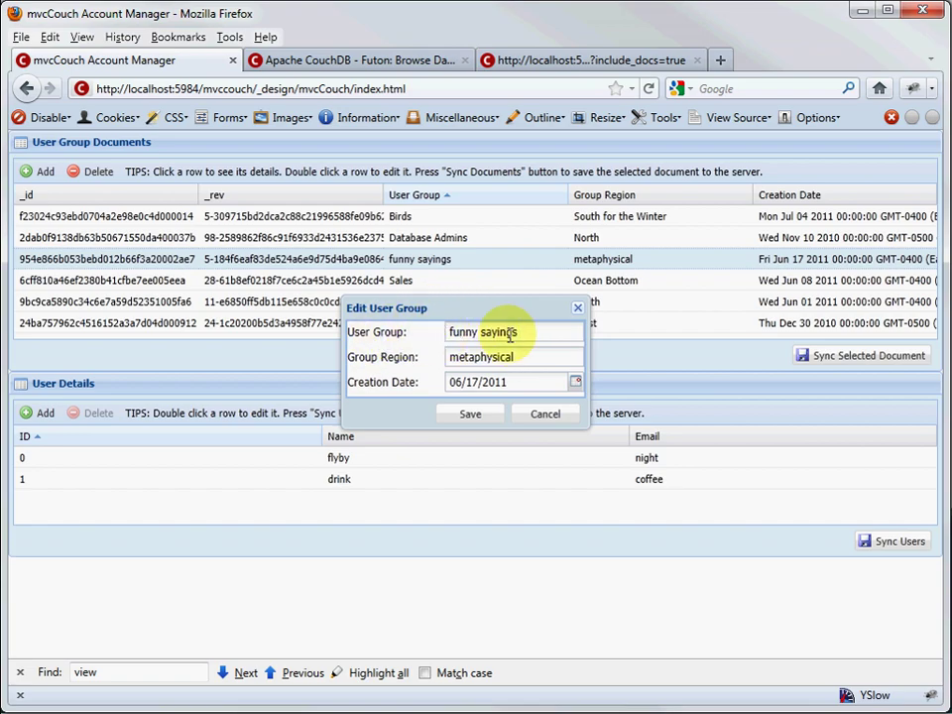
pyautogui.click(526, 360)
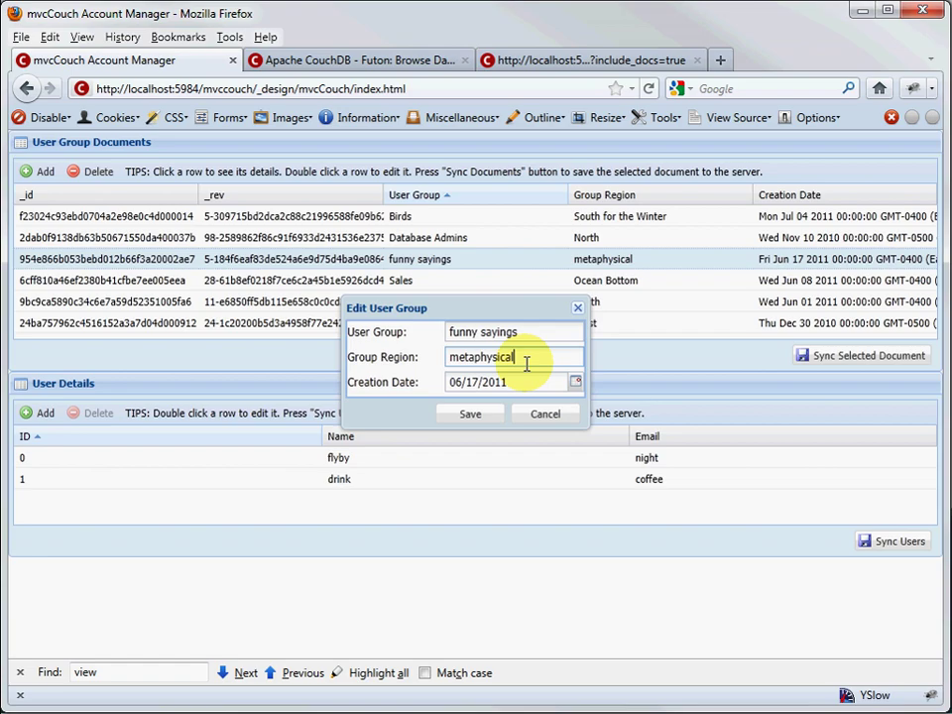
pyautogui.click(558, 434)
pyautogui.click(736, 220)
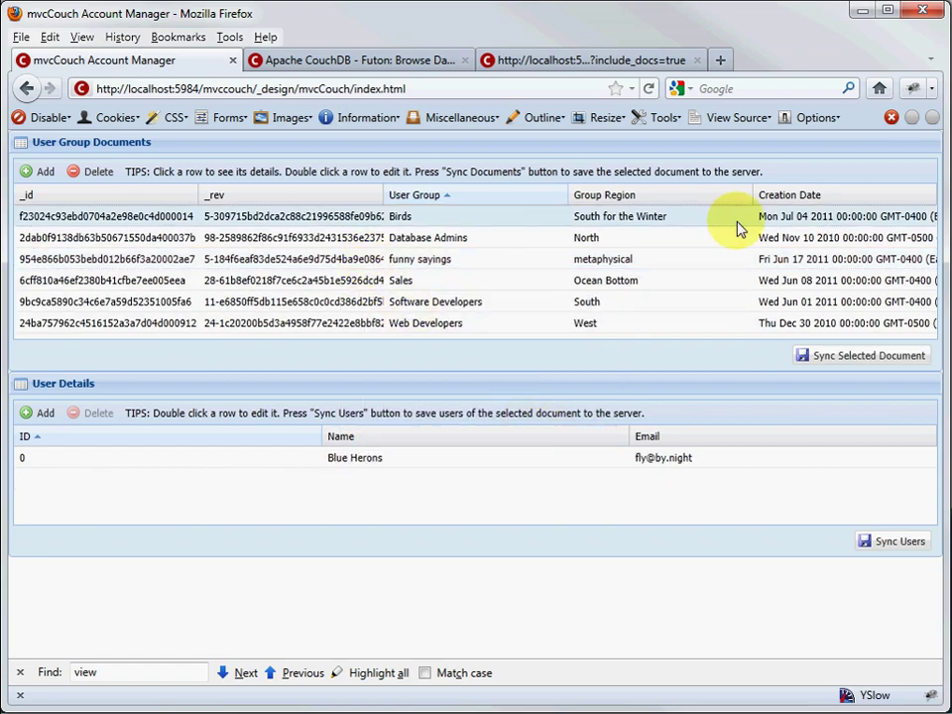
# Add a new user group document and give it a user named User with an e-mail address.
pyautogui.click(45, 173)
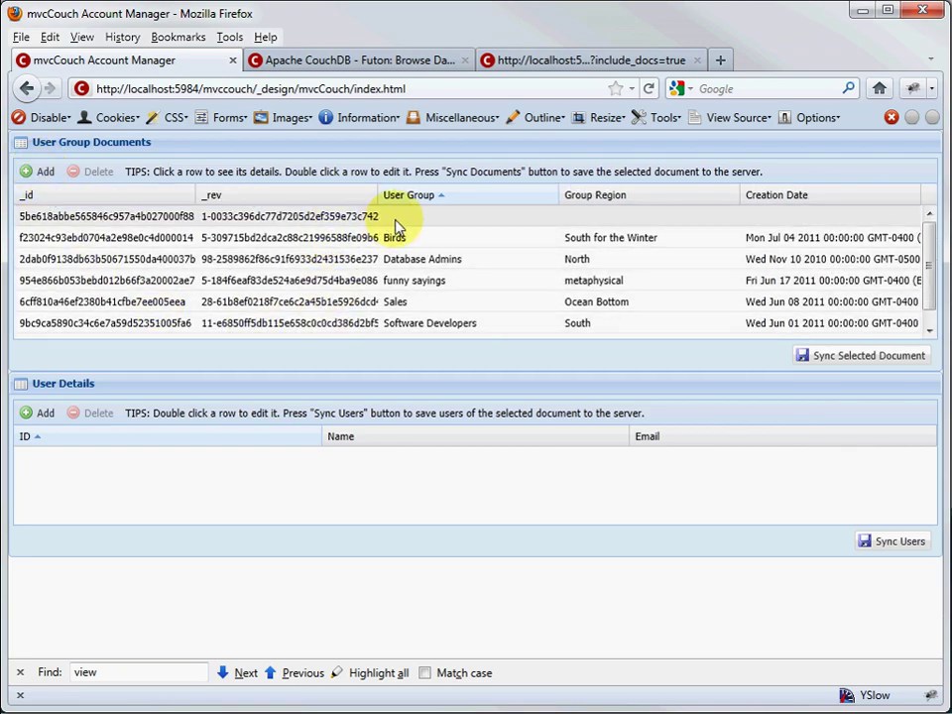
pyautogui.click(389, 219)
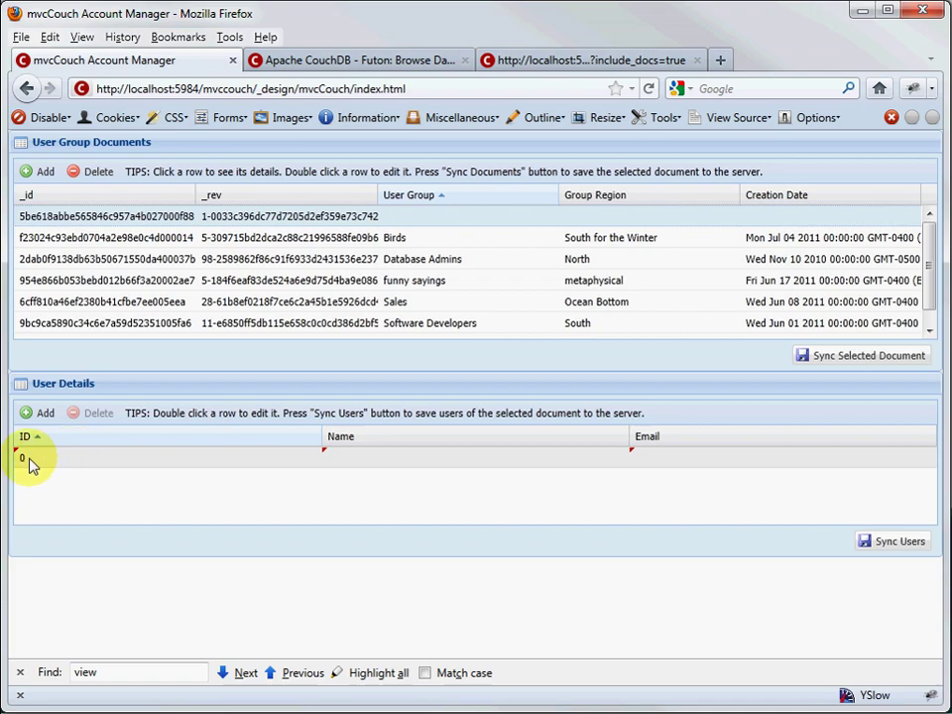
pyautogui.click(443, 466)
pyautogui.doubleClick(441, 464)
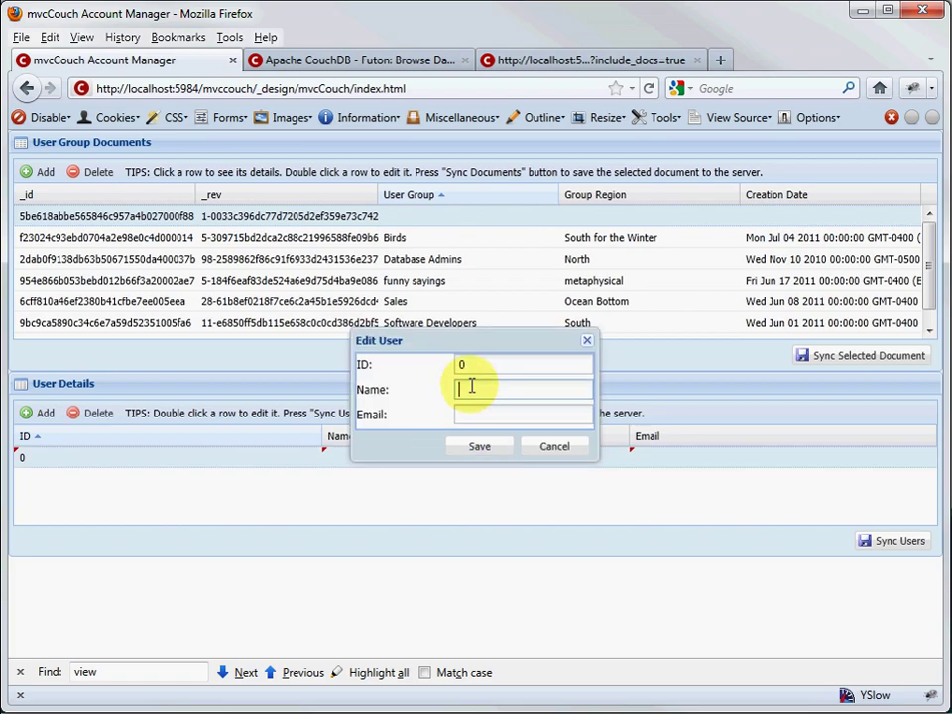
pyautogui.write('User')
pyautogui.click(499, 416)
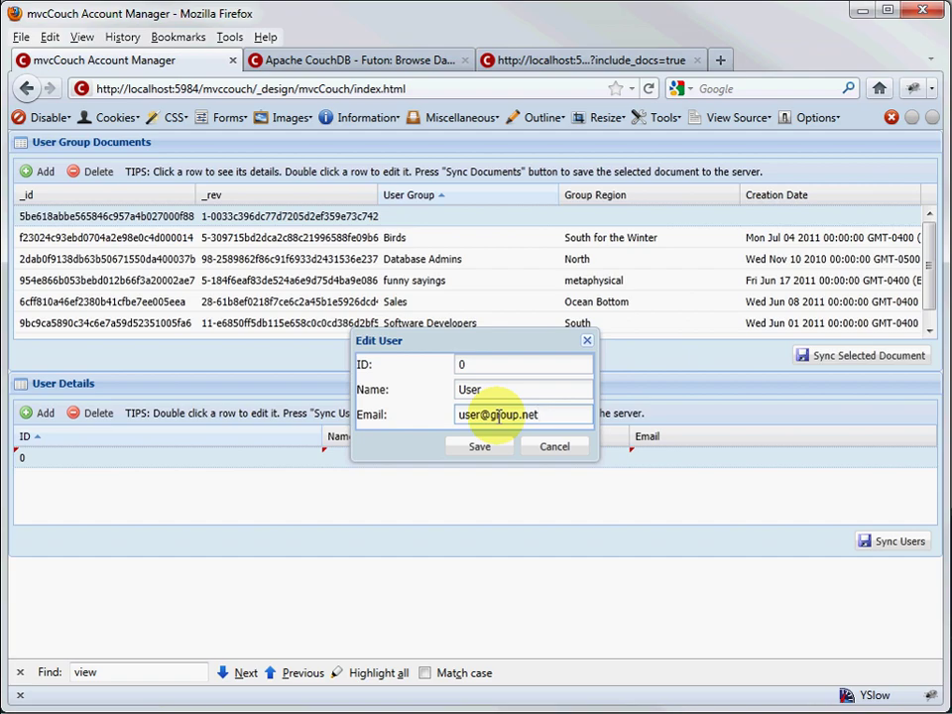
pyautogui.click(486, 447)
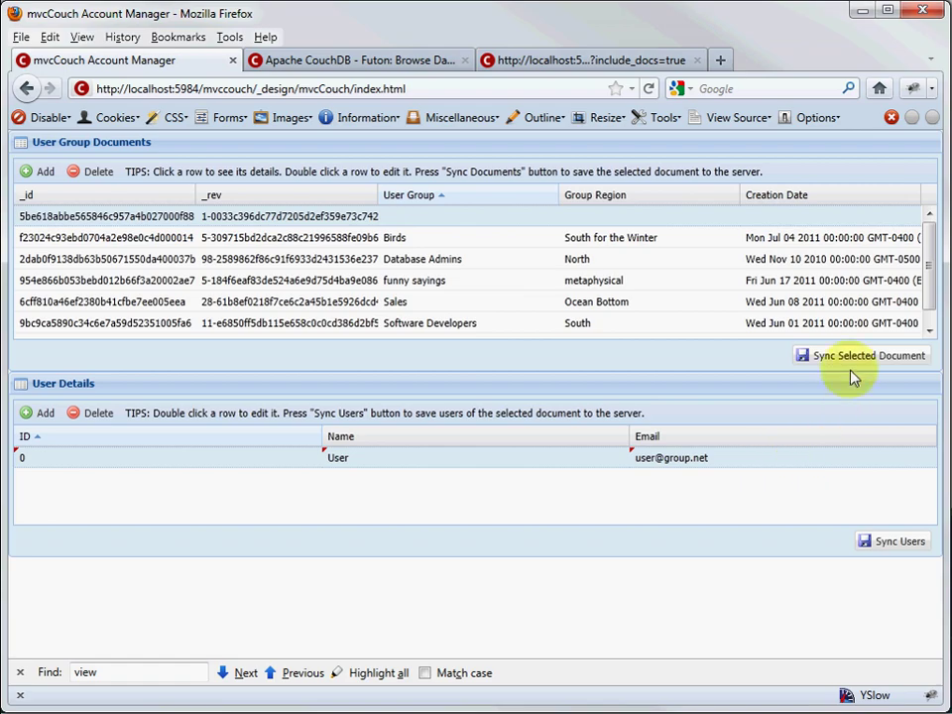
# Sync the new document's users to the server and accept the confirmations.
pyautogui.click(900, 544)
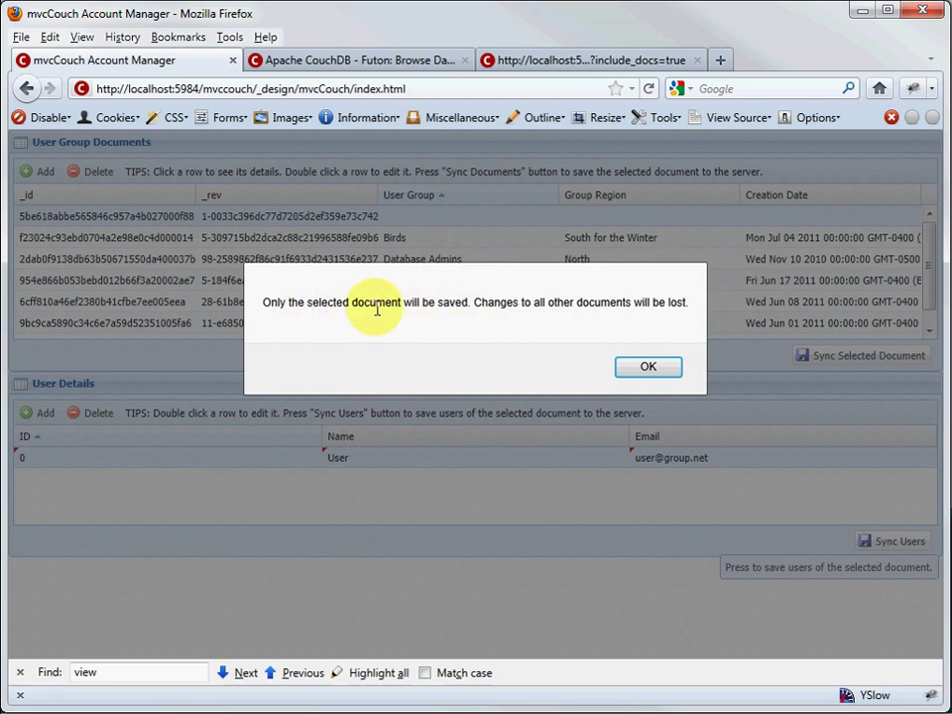
pyautogui.click(646, 368)
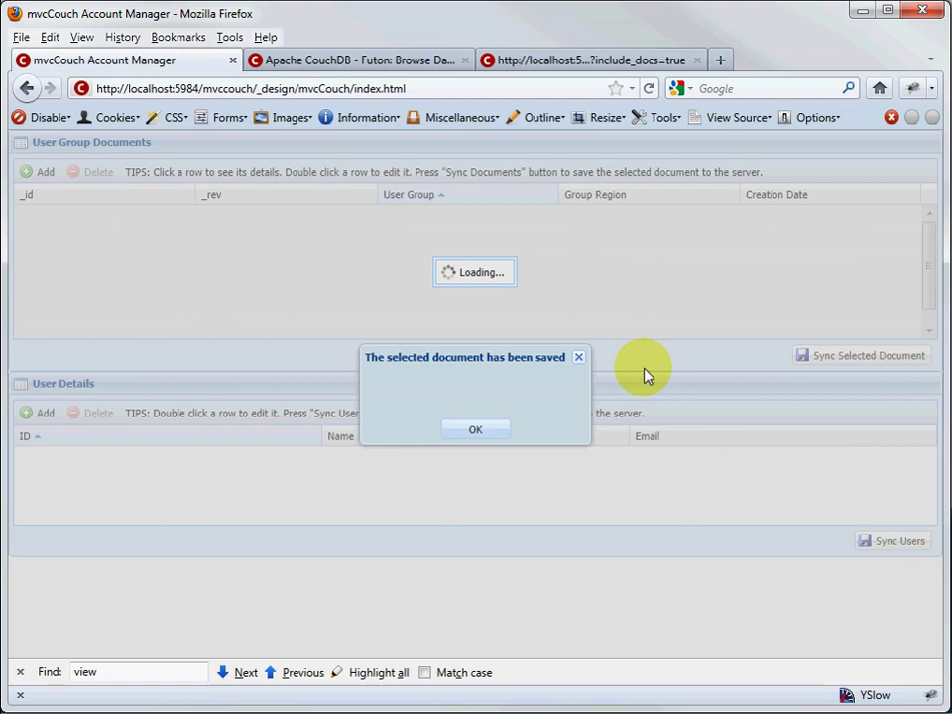
pyautogui.press('Return')
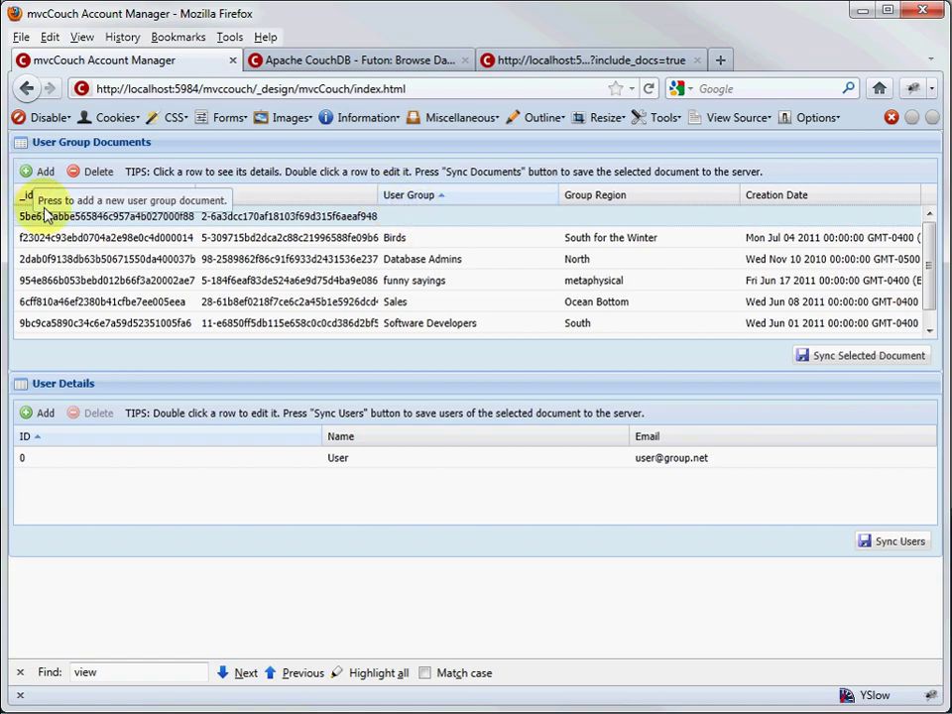
# Edit the unnamed user group: name it Cool Guys, set the region to Upstairs and the creation date to 07/05/2011.
pyautogui.doubleClick(457, 216)
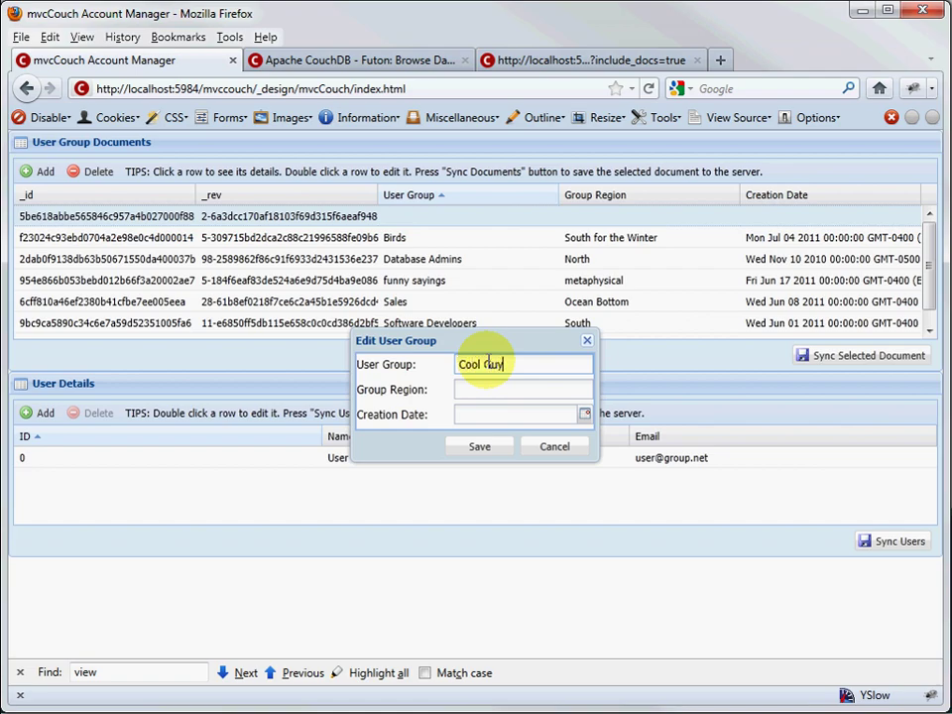
pyautogui.click(500, 392)
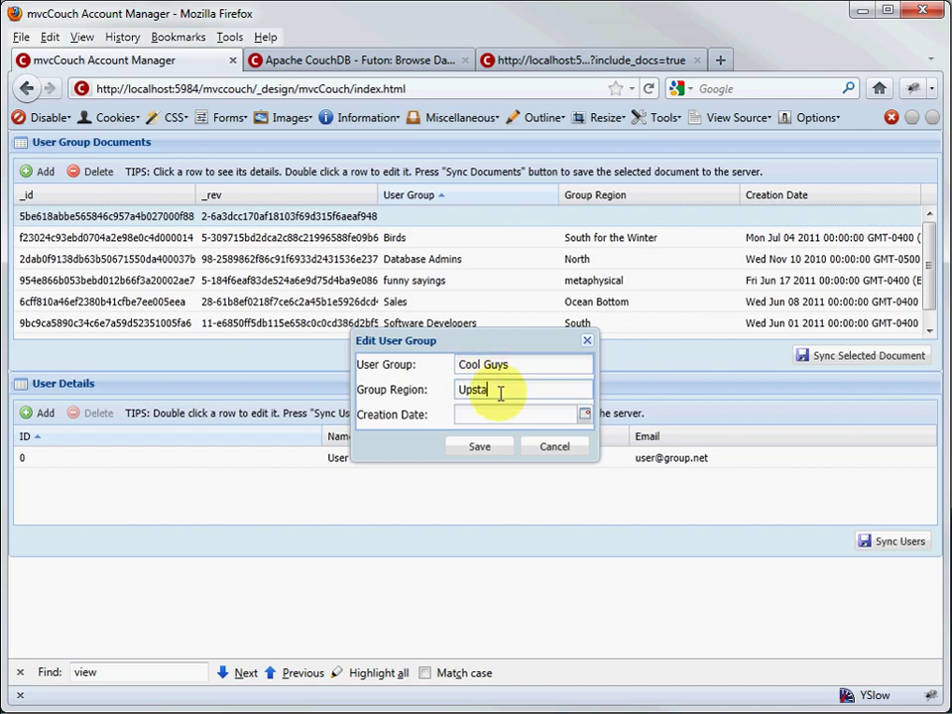
pyautogui.write('Upstairs')
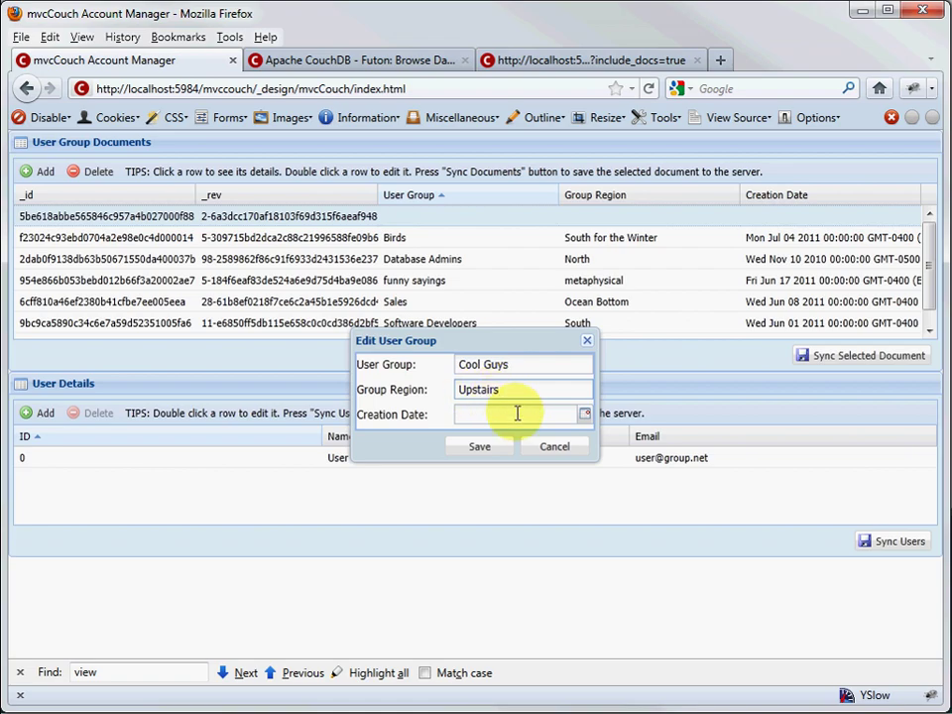
pyautogui.click(583, 414)
pyautogui.click(536, 596)
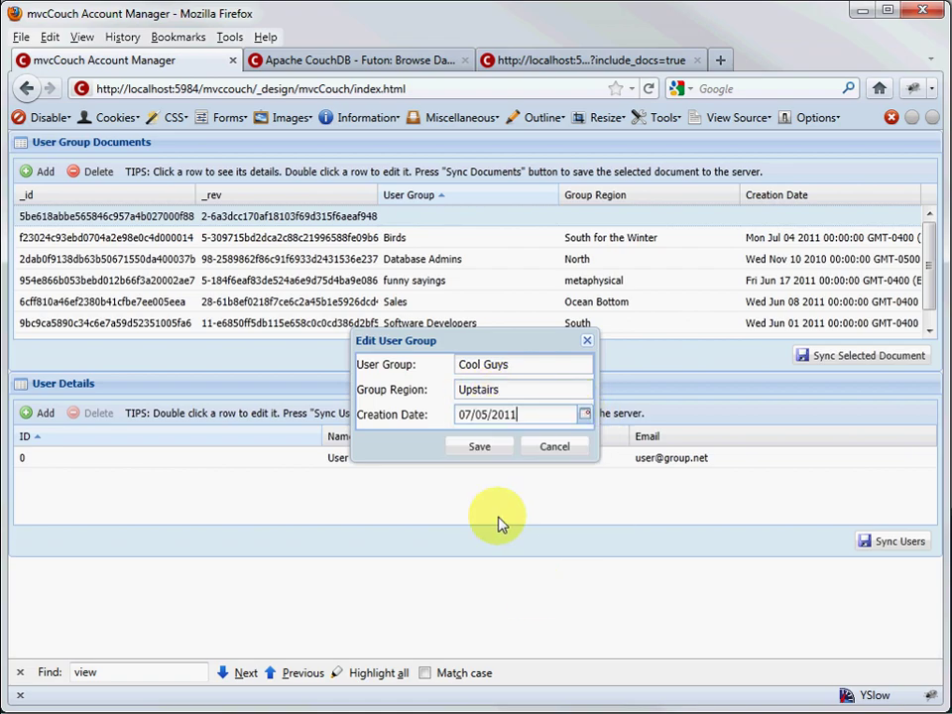
pyautogui.click(482, 449)
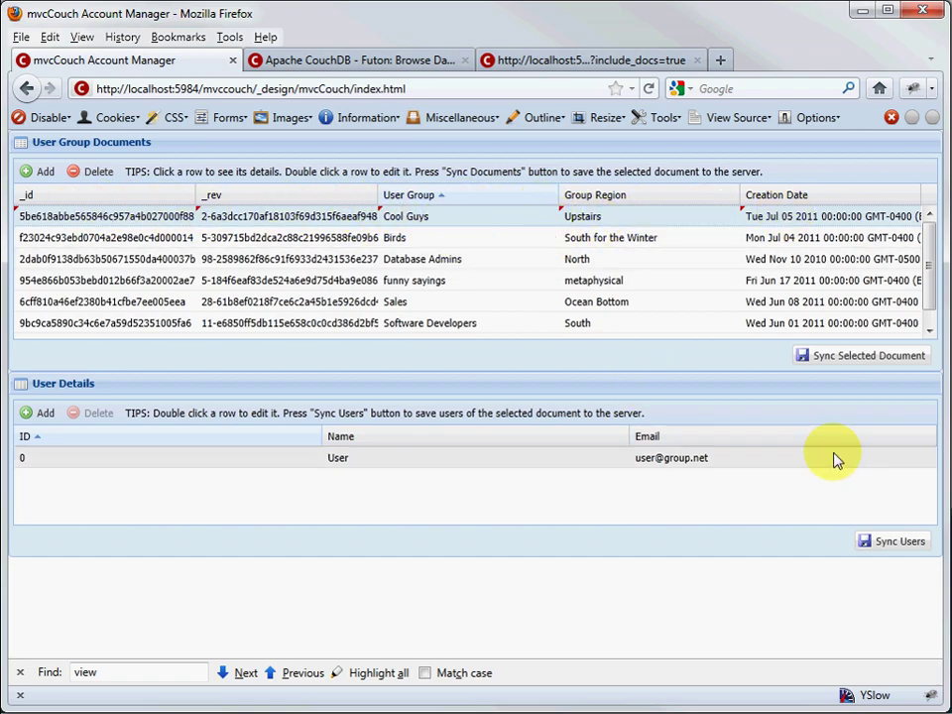
# Sync the selected Cool Guys document to the server and accept the confirmations.
pyautogui.click(850, 359)
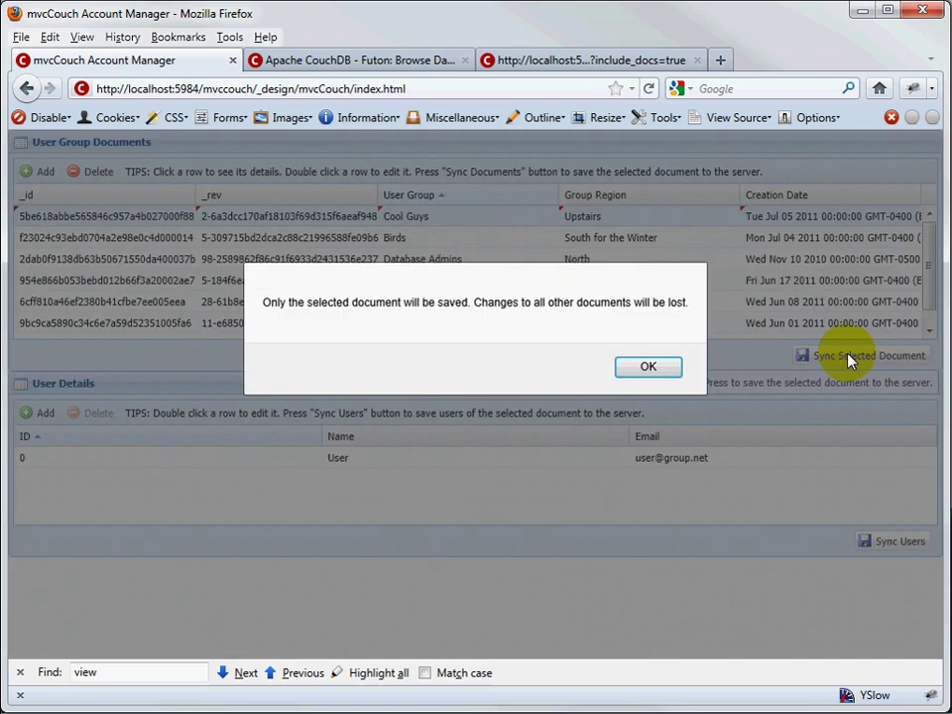
pyautogui.click(670, 366)
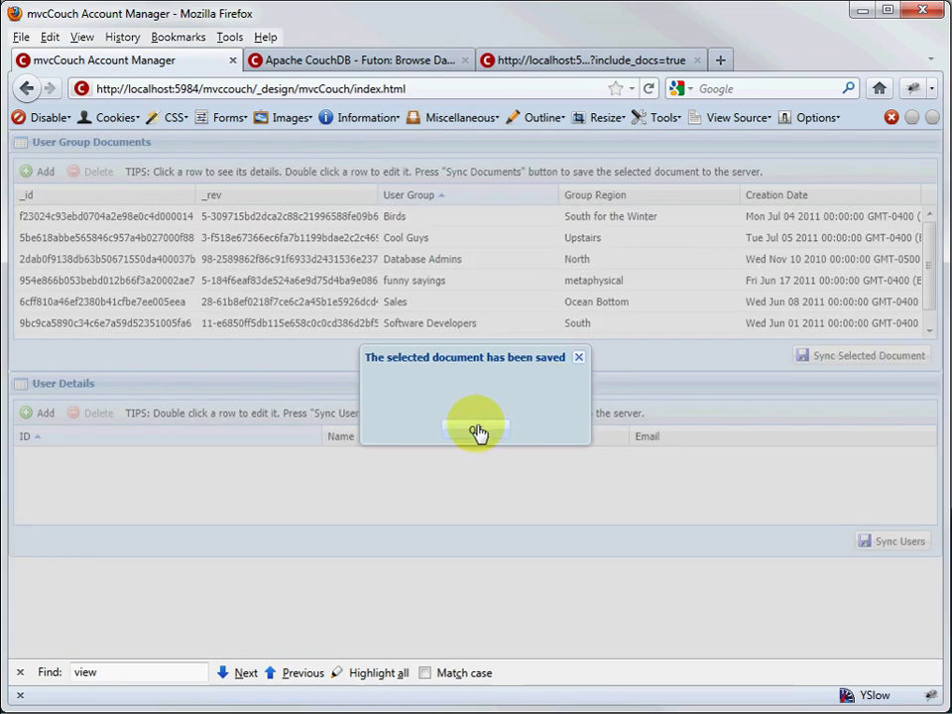
pyautogui.click(476, 430)
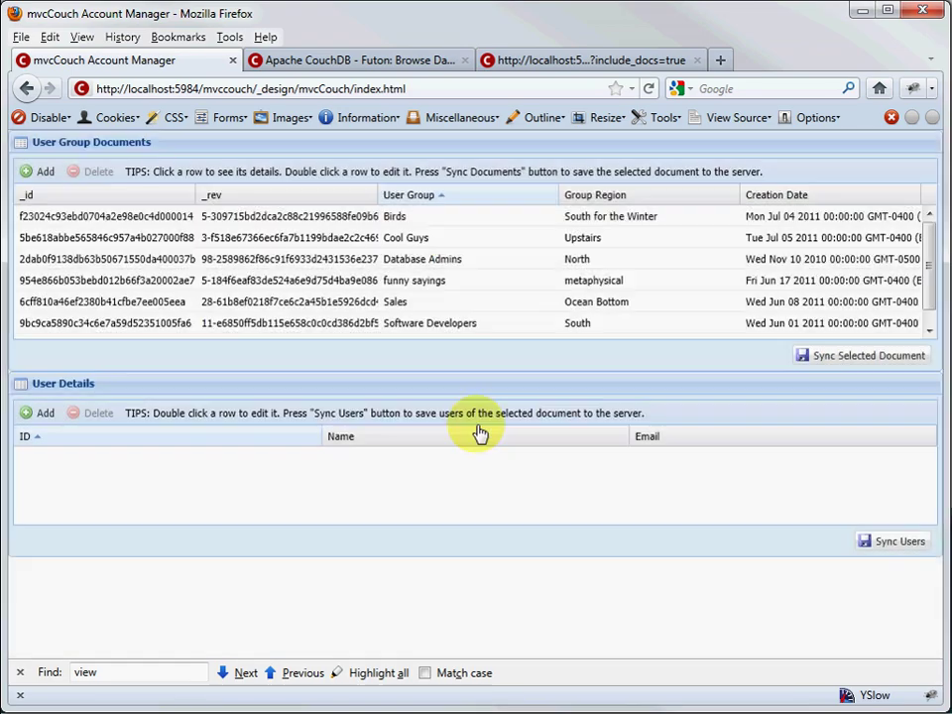
# Delete the Cool Guys user group document together with its associated users.
pyautogui.click(439, 240)
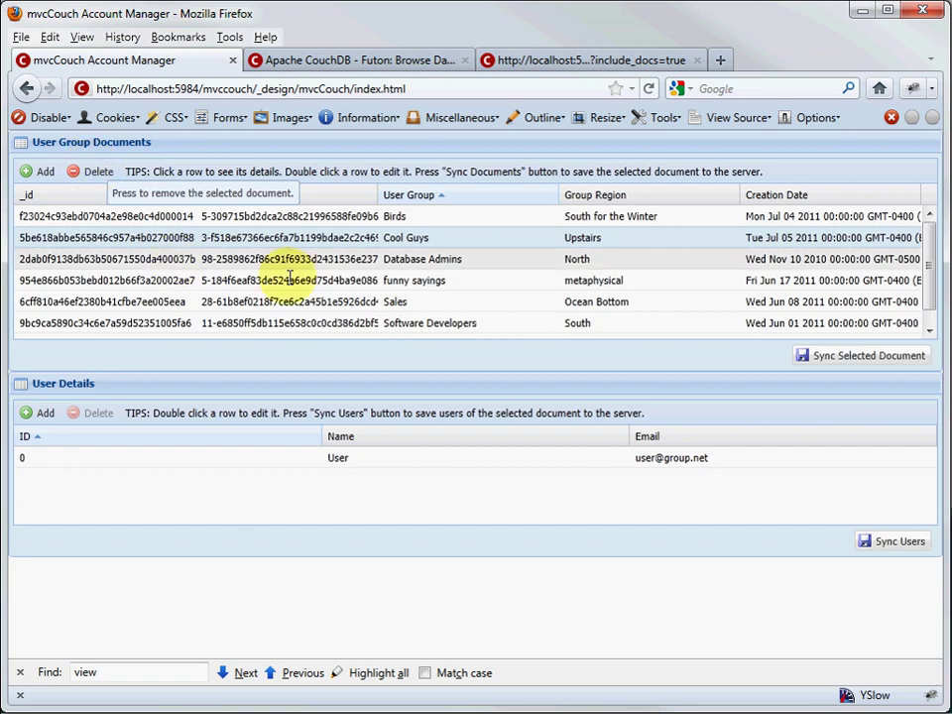
pyautogui.click(397, 257)
pyautogui.click(400, 241)
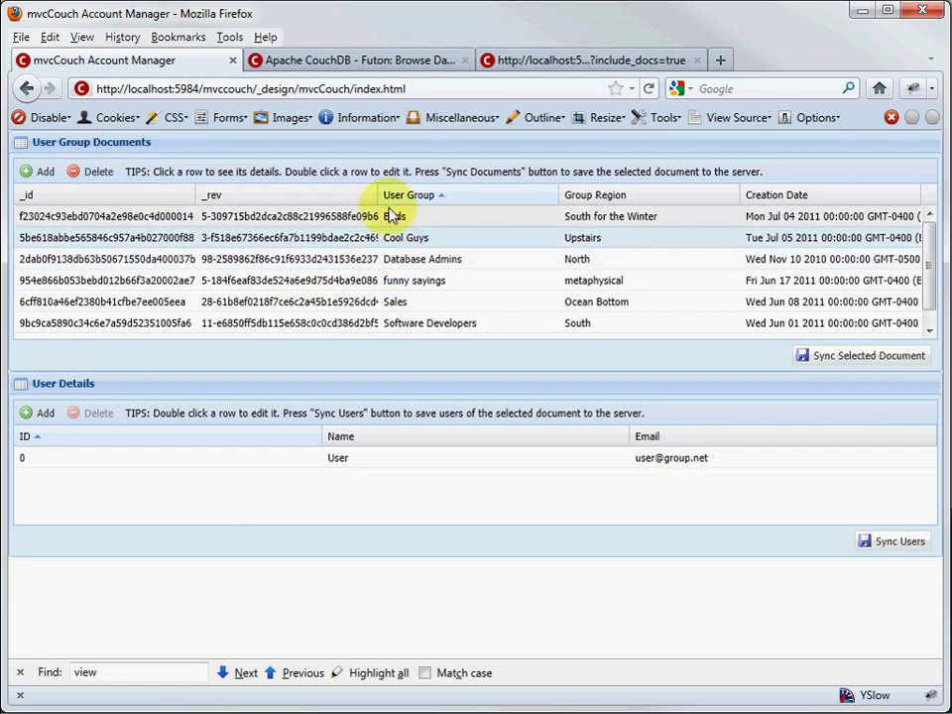
pyautogui.click(91, 176)
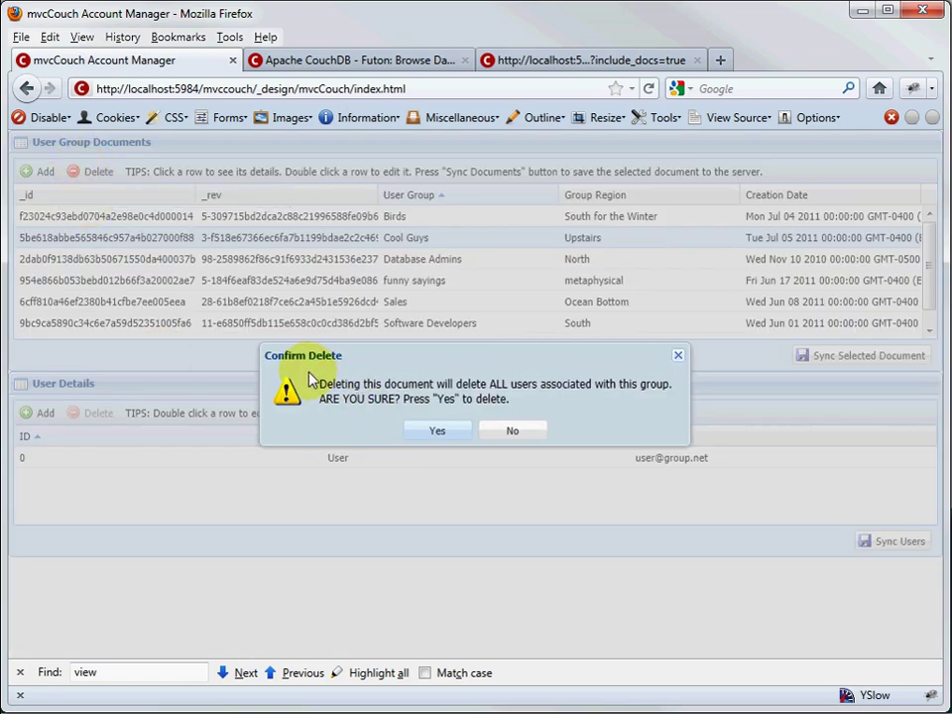
pyautogui.click(439, 433)
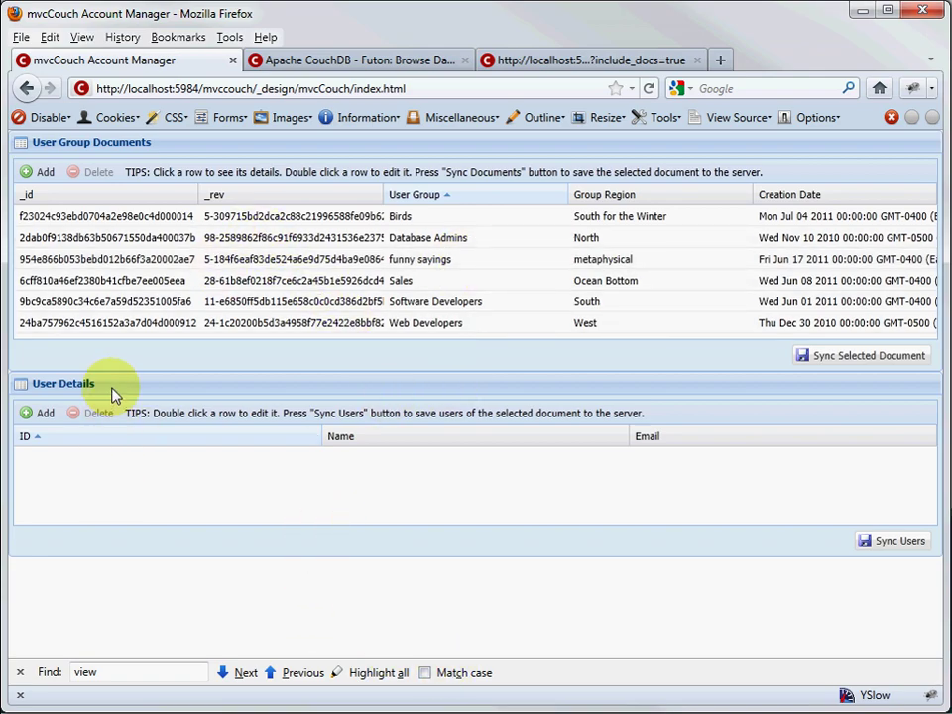
# Add two blank users to the funny sayings group and delete the one with ID 3.
pyautogui.click(138, 259)
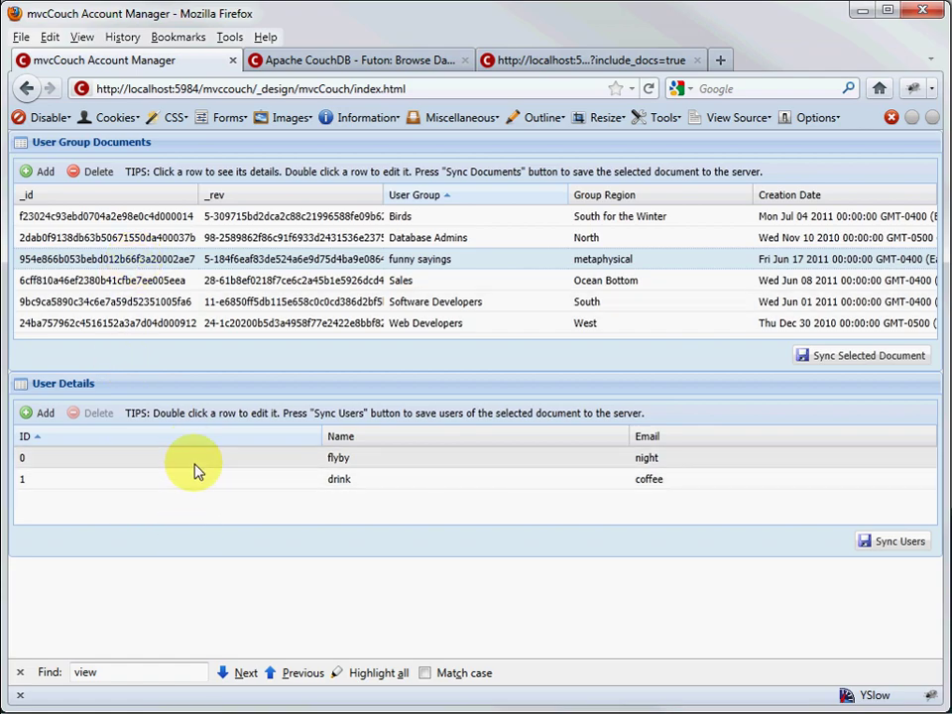
pyautogui.click(38, 417)
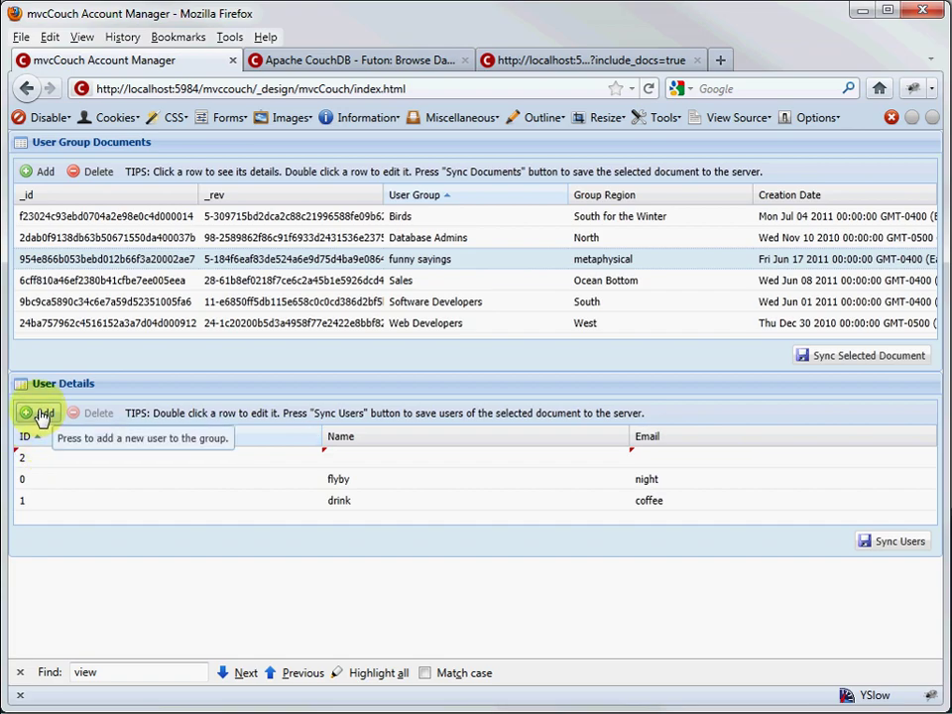
pyautogui.click(42, 414)
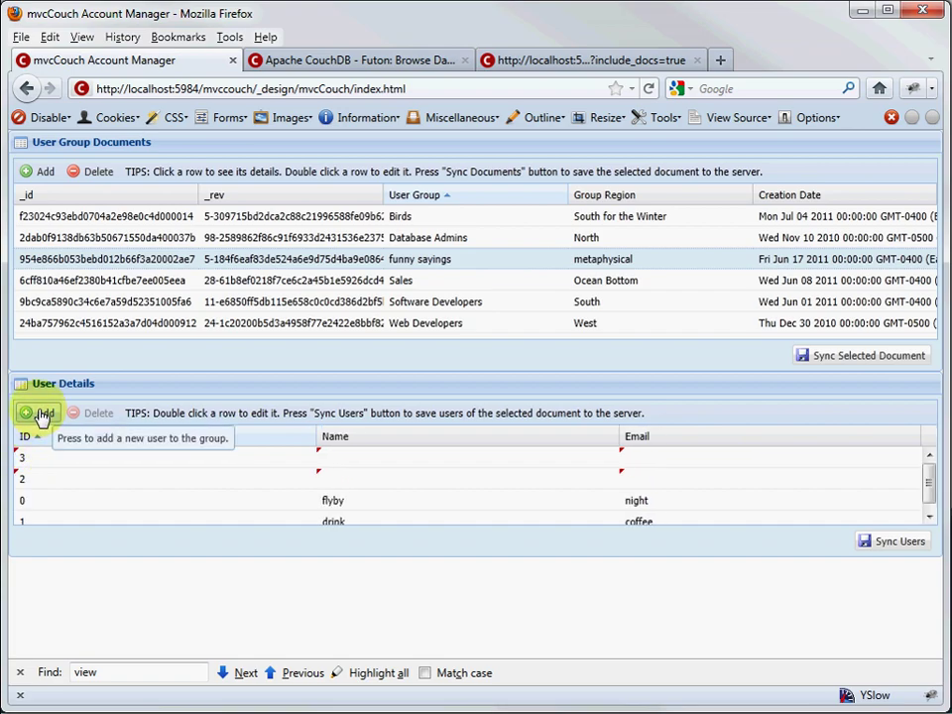
pyautogui.click(85, 461)
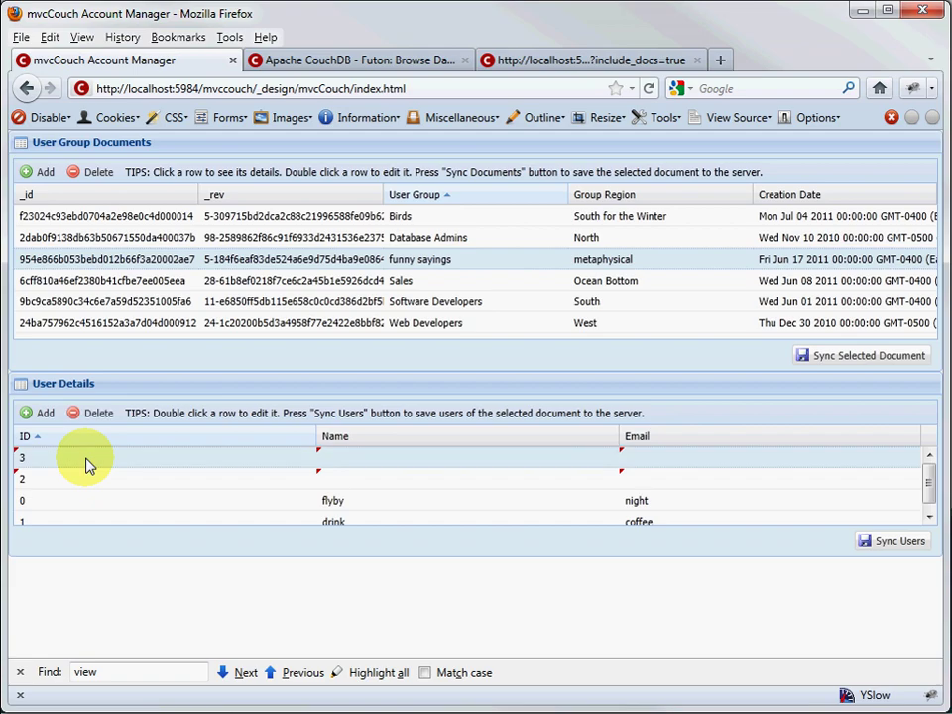
pyautogui.click(94, 414)
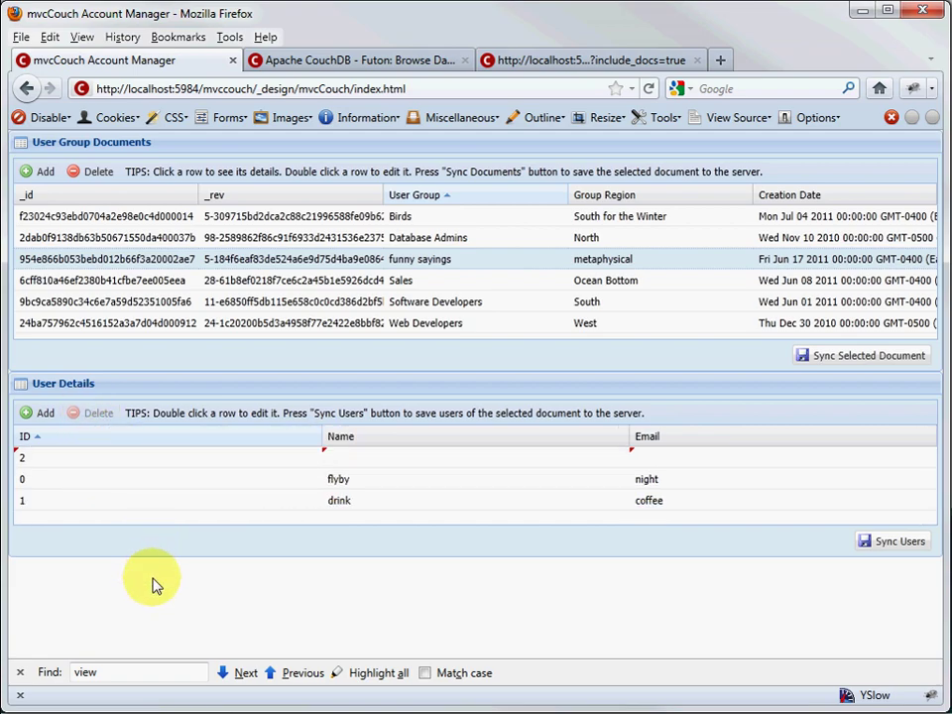
# Edit the blank user with ID 2 in the funny sayings group: set the name to Hi There, enter an email and save.
pyautogui.click(103, 461)
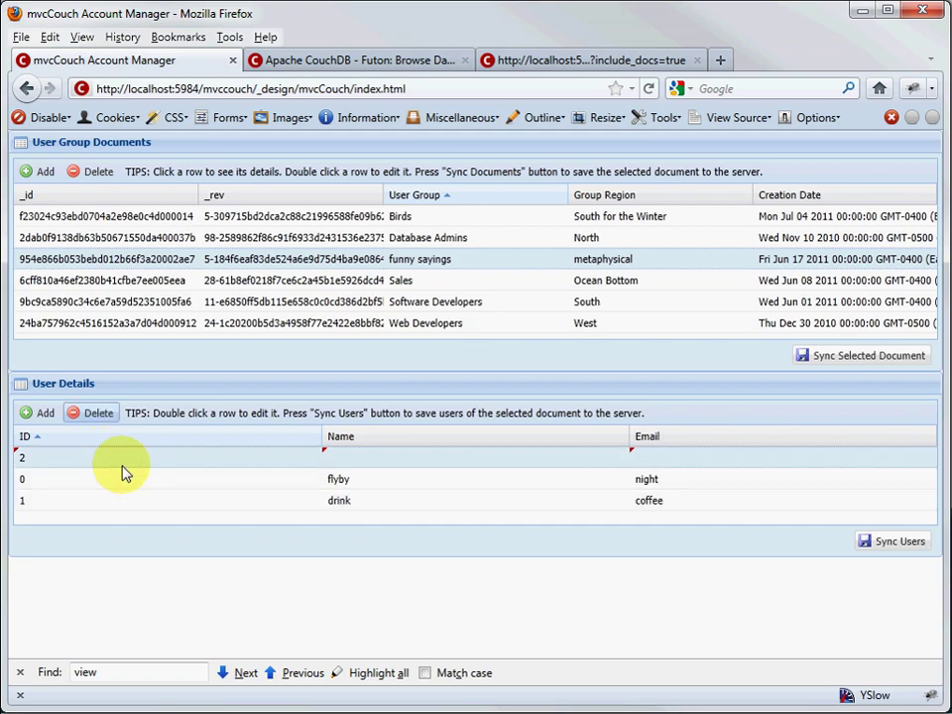
pyautogui.doubleClick(431, 467)
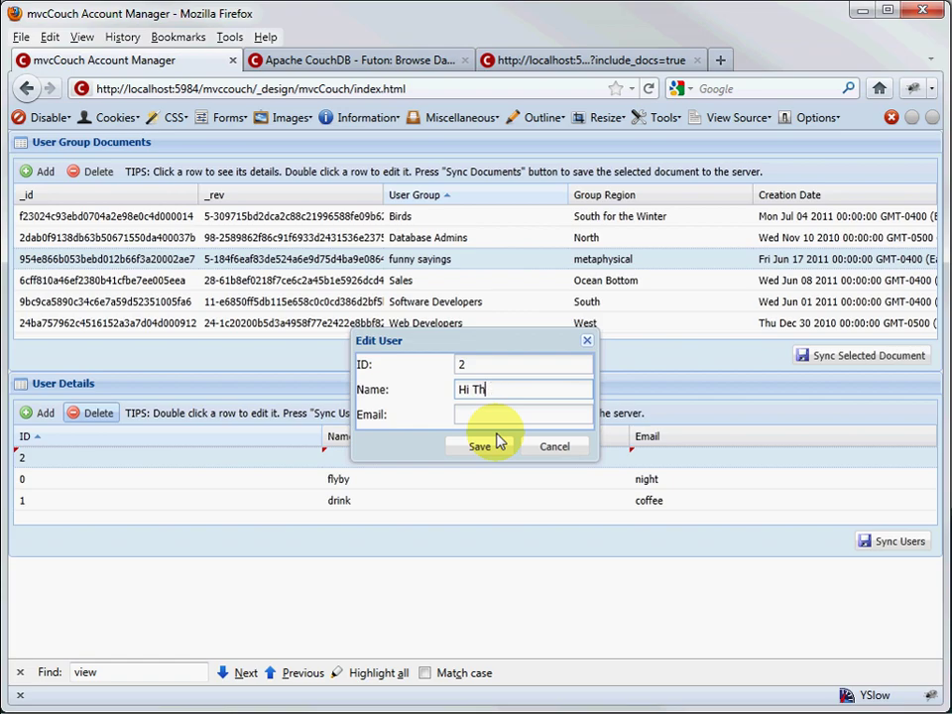
pyautogui.click(513, 412)
pyautogui.write('this@that.com')
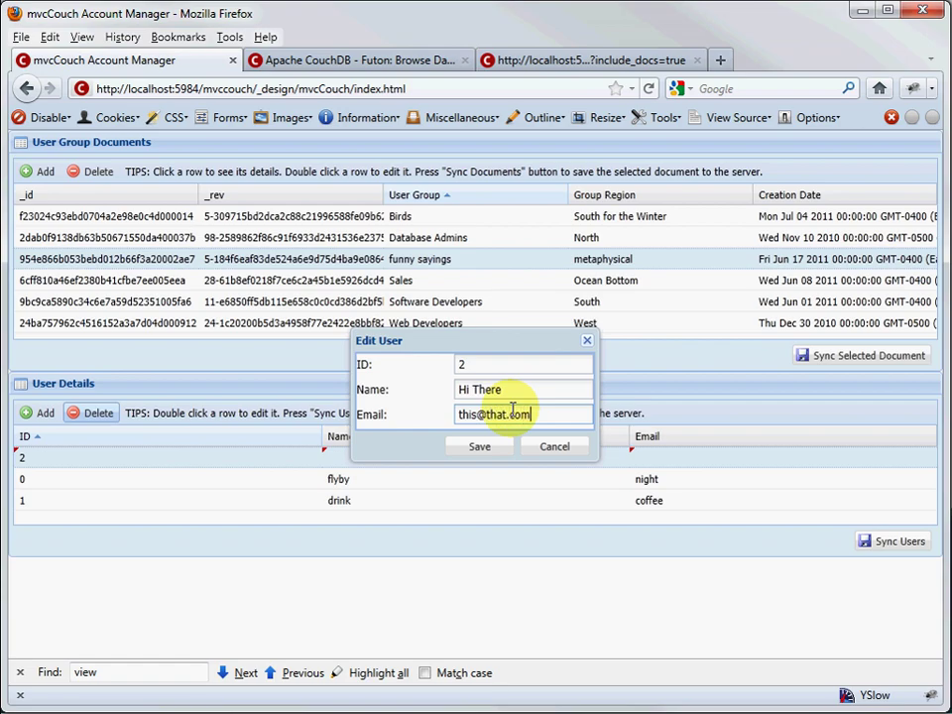
pyautogui.click(486, 447)
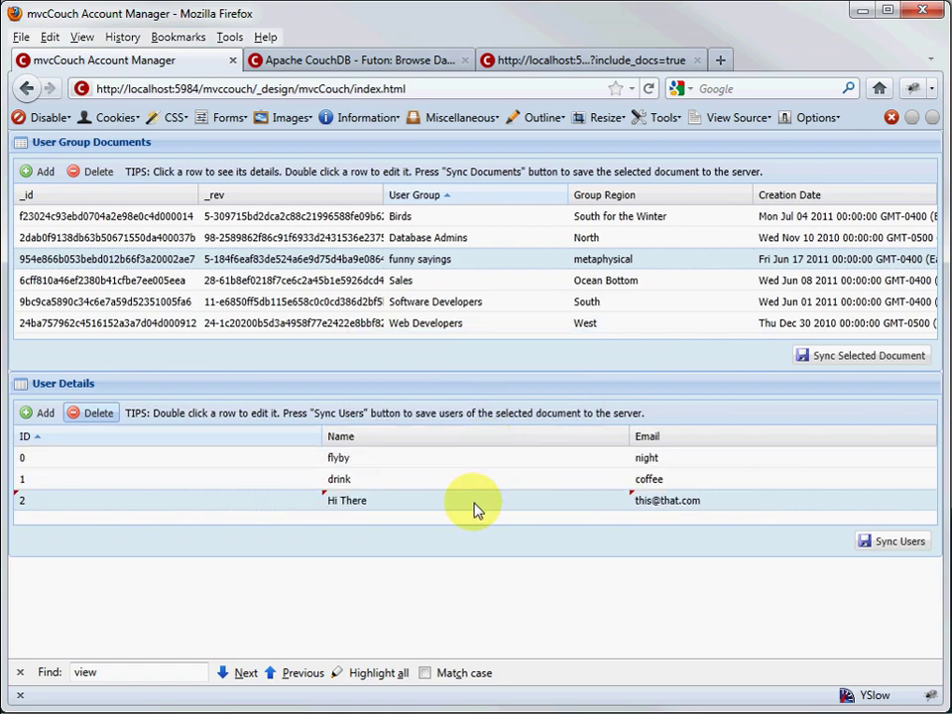
# Sync the funny sayings group's users to the server, accept the confirmations and reselect the group to check its Hi There user.
pyautogui.click(888, 548)
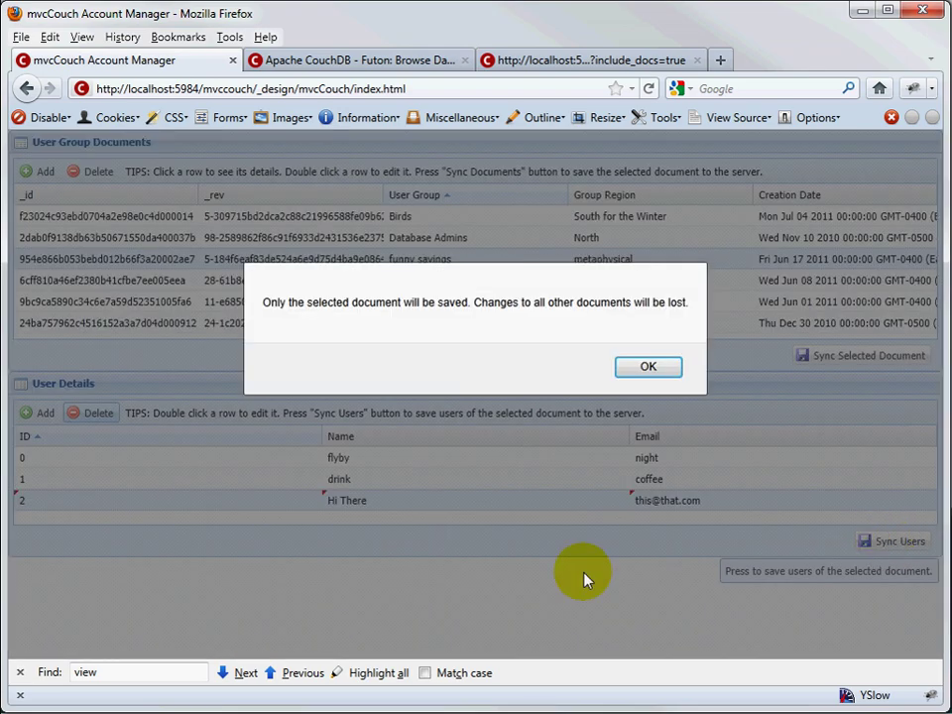
pyautogui.click(645, 366)
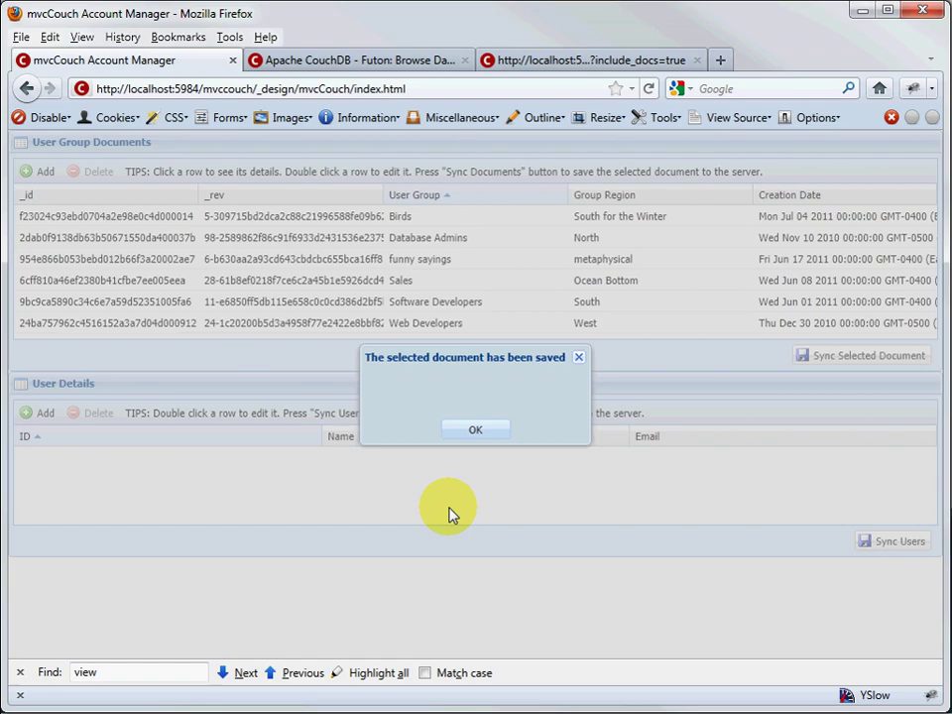
pyautogui.click(476, 432)
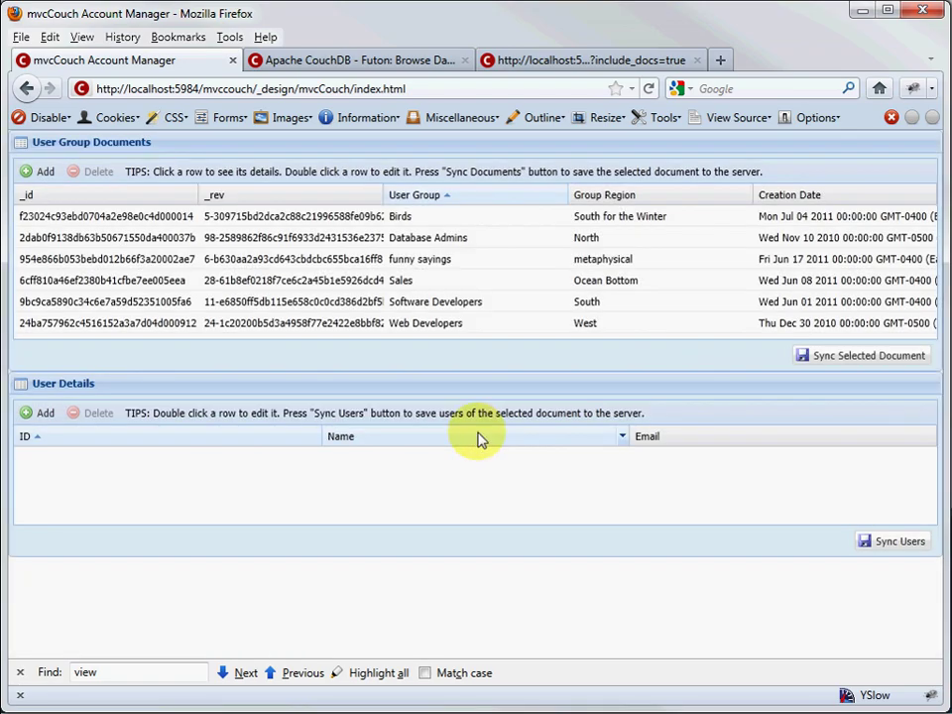
pyautogui.click(427, 259)
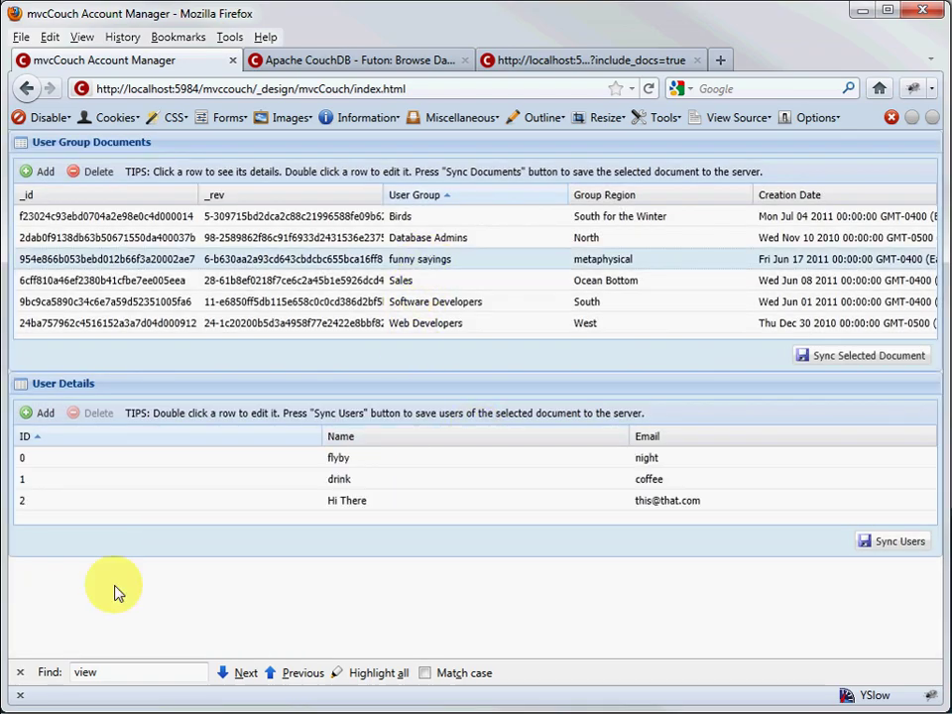
pyautogui.click(344, 500)
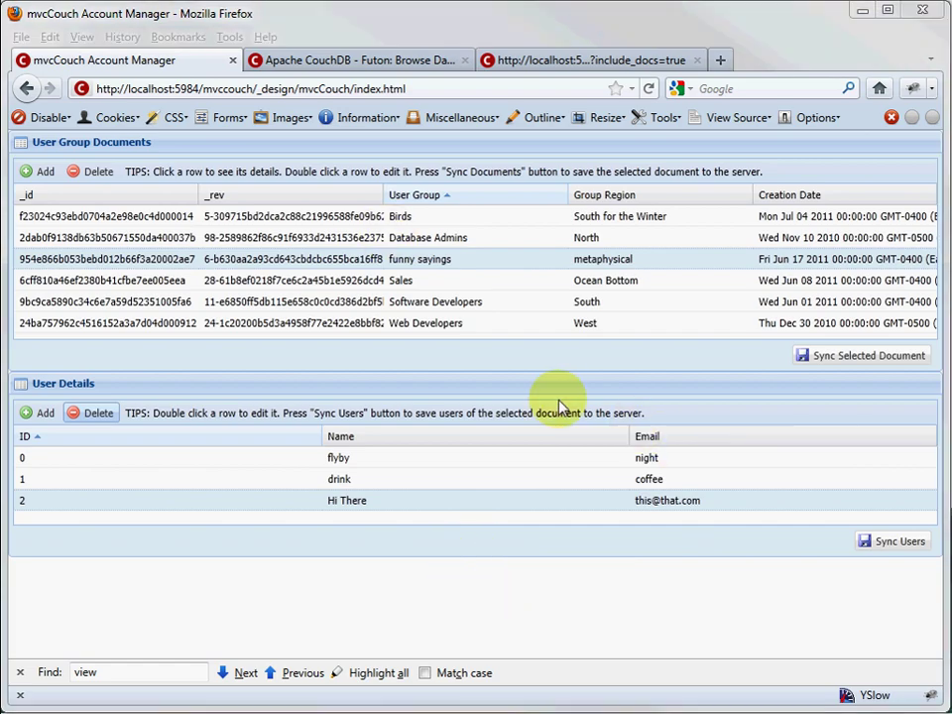
# Select the Birds group, open its matching document in the Futon mvccouch database and expand its member entry.
pyautogui.click(367, 66)
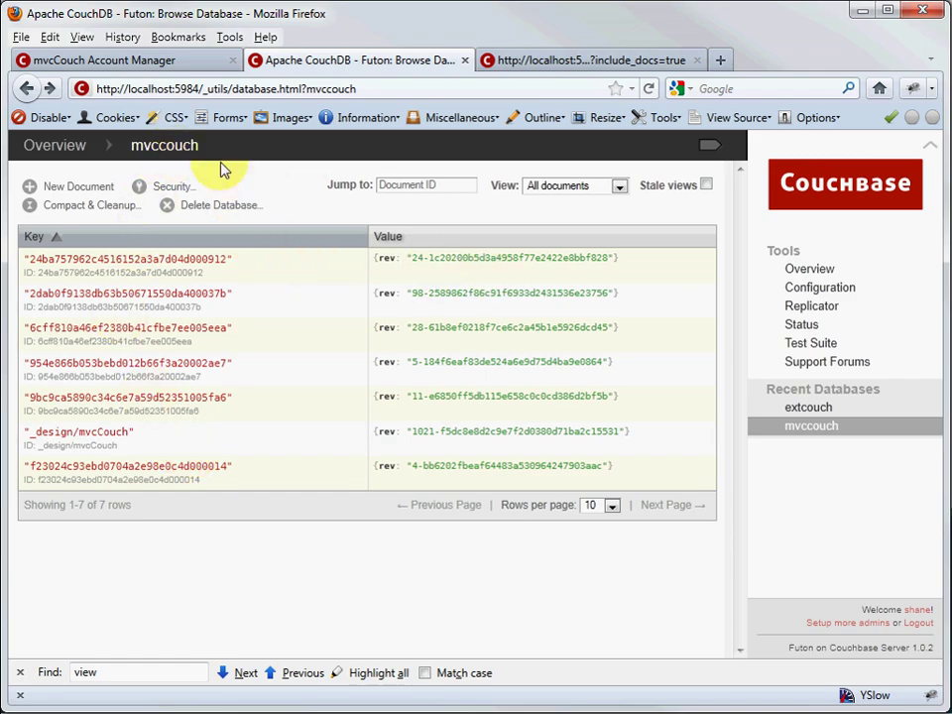
pyautogui.click(164, 63)
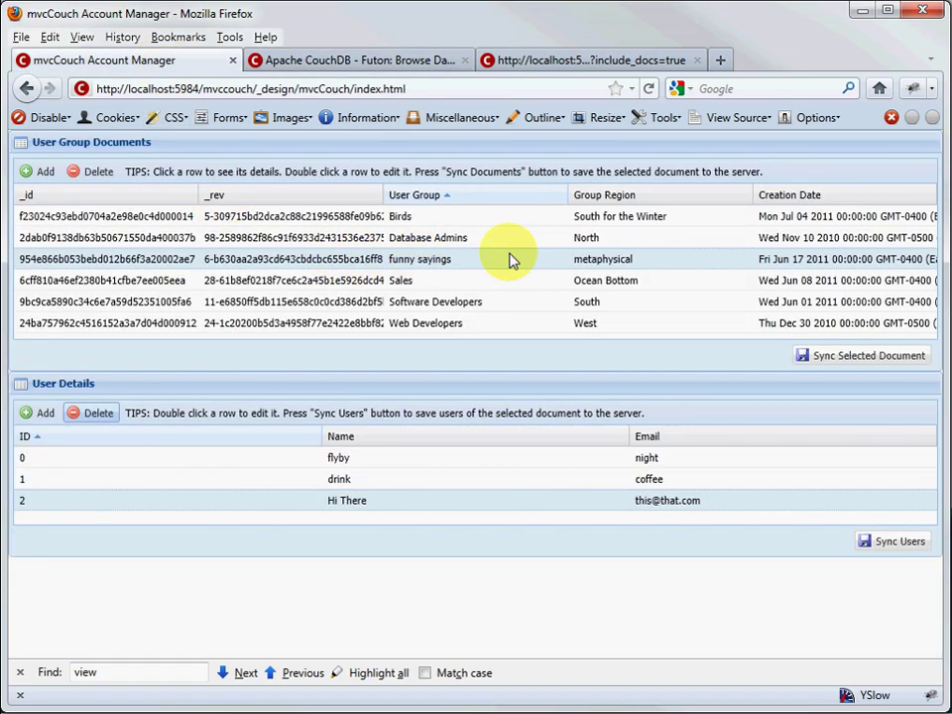
pyautogui.click(510, 220)
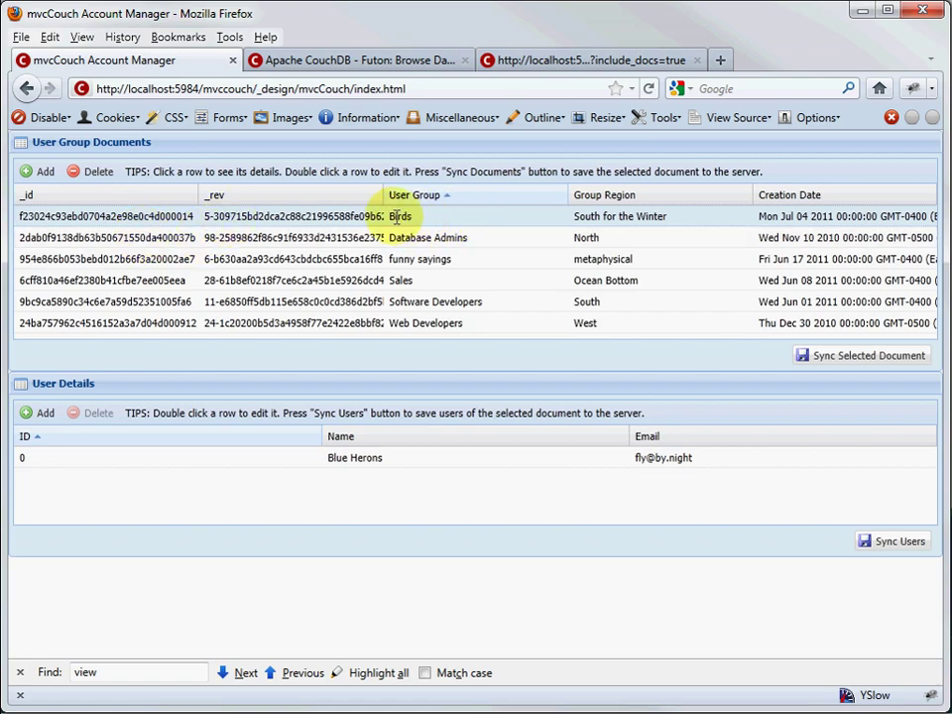
pyautogui.click(368, 62)
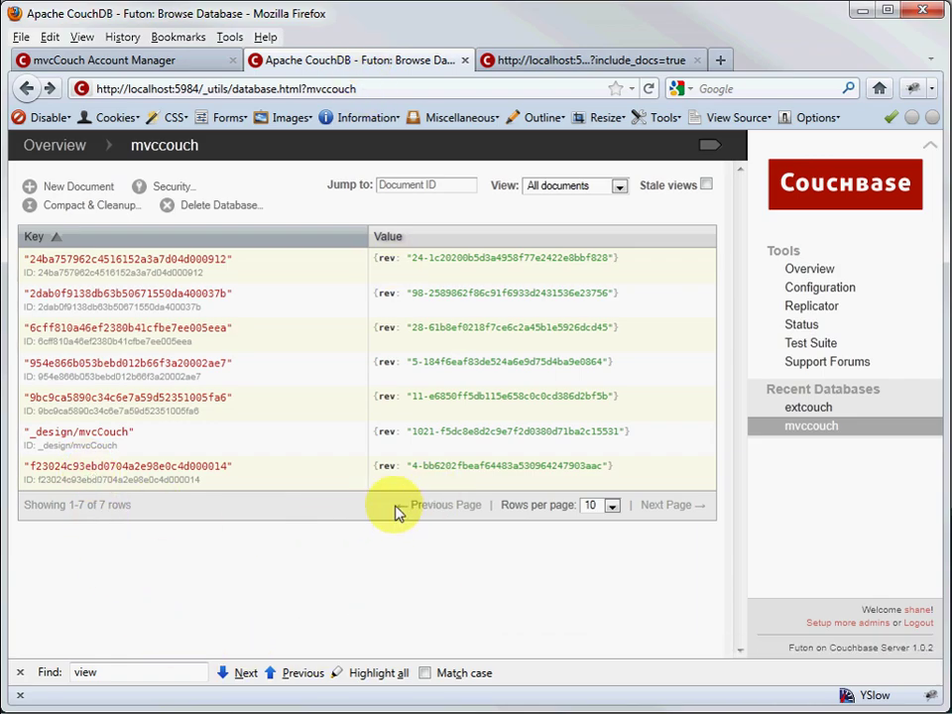
pyautogui.click(171, 472)
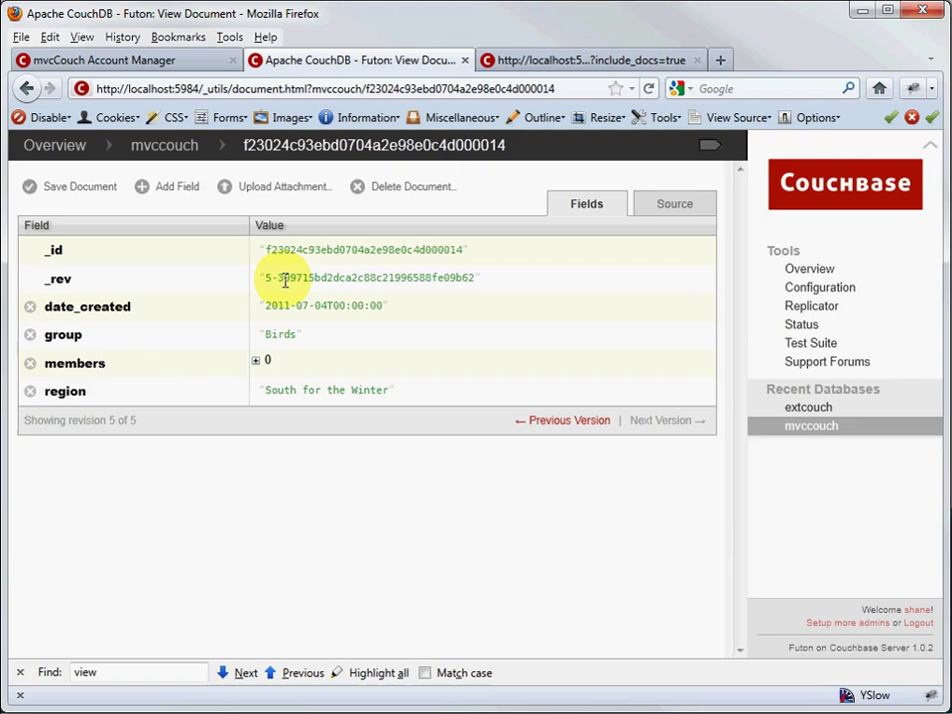
pyautogui.click(256, 362)
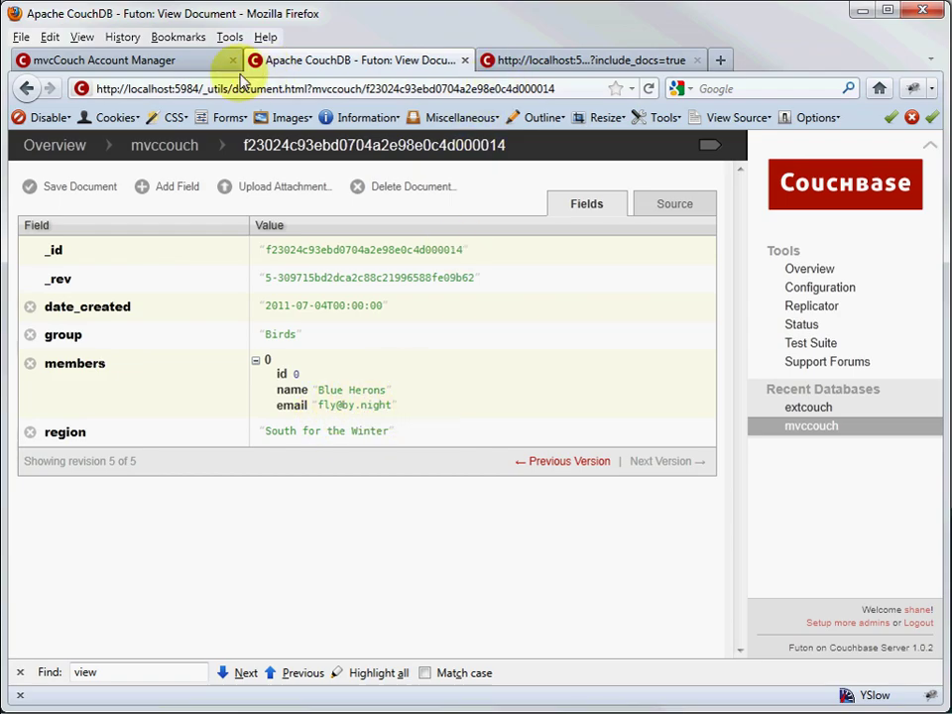
# Back in the Account Manager, add a user named humming bird with an email to the Birds group and save the entry.
pyautogui.click(169, 59)
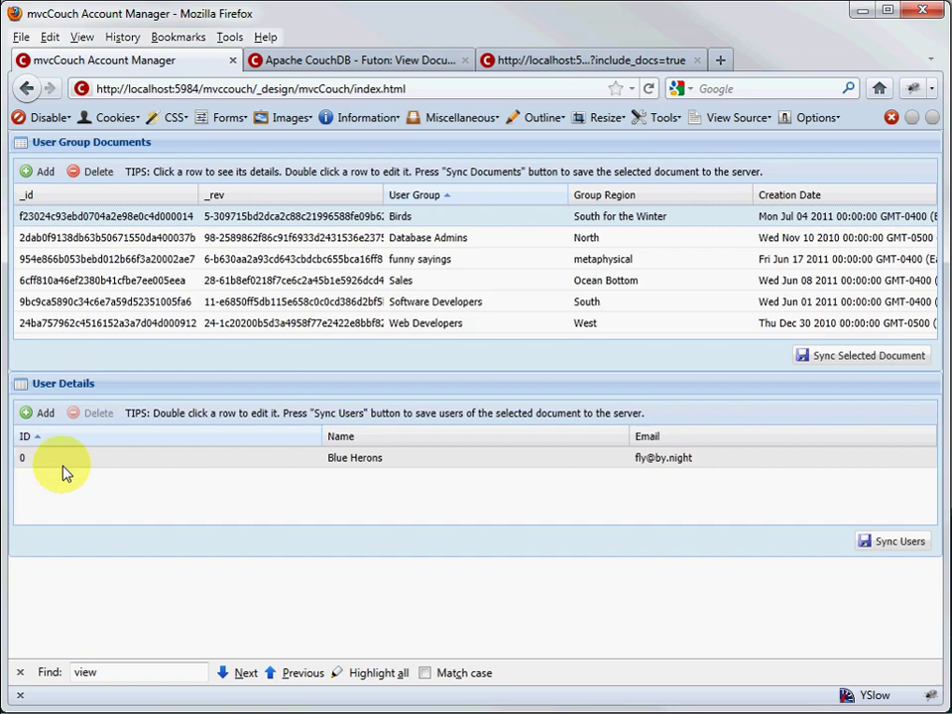
pyautogui.click(44, 415)
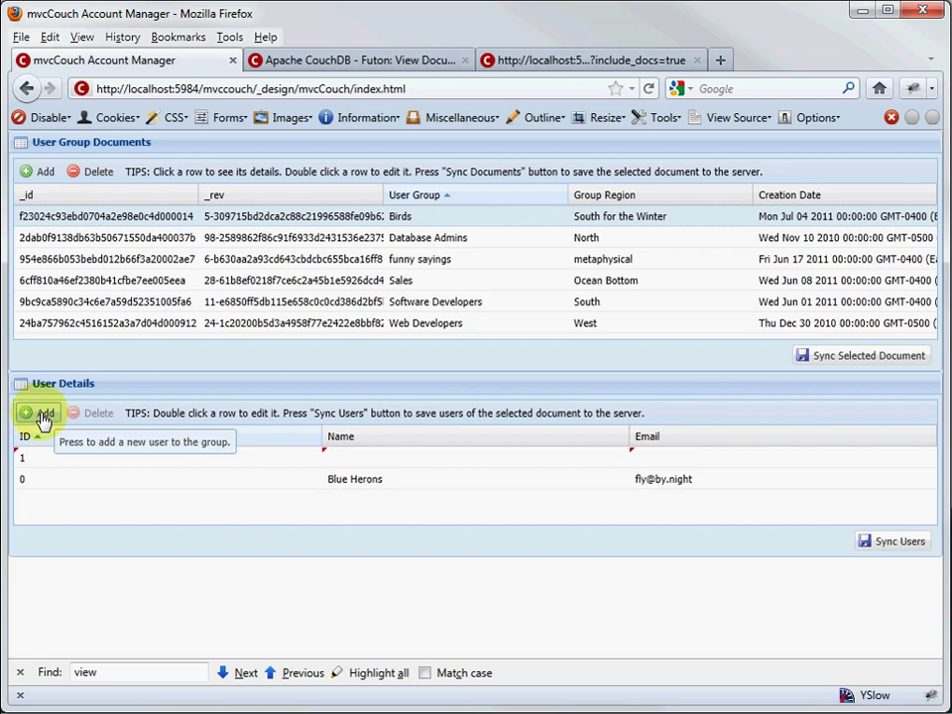
pyautogui.doubleClick(448, 459)
pyautogui.click(473, 395)
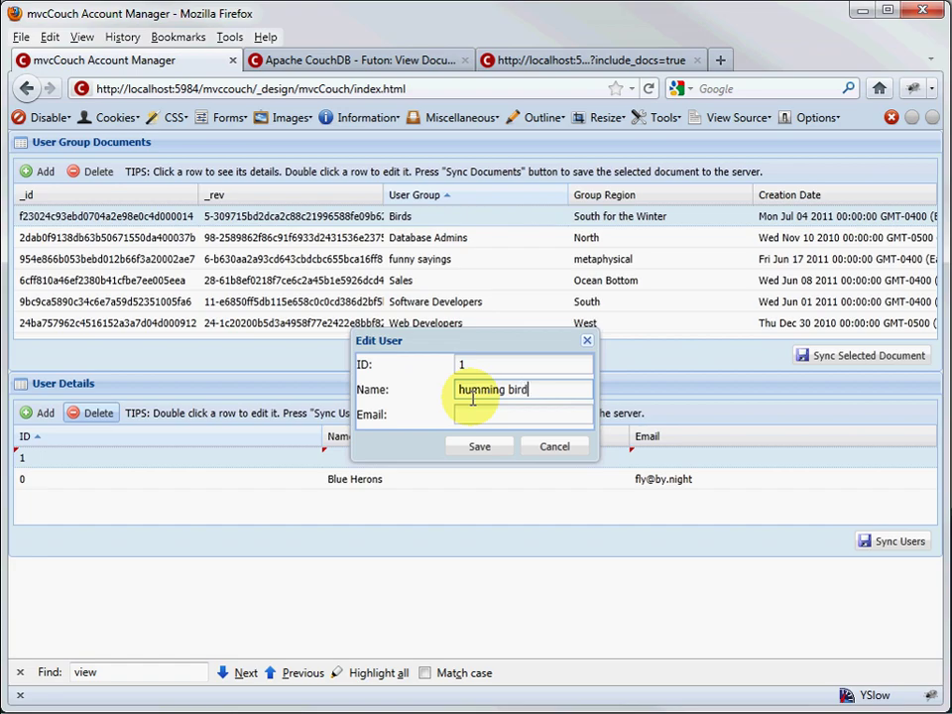
pyautogui.click(487, 411)
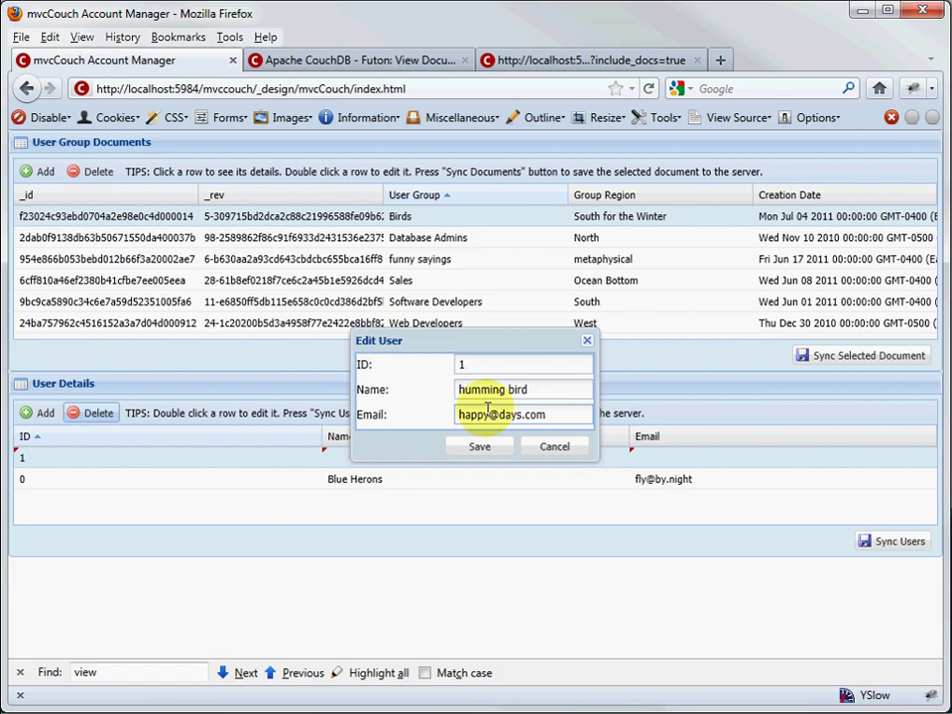
pyautogui.click(479, 446)
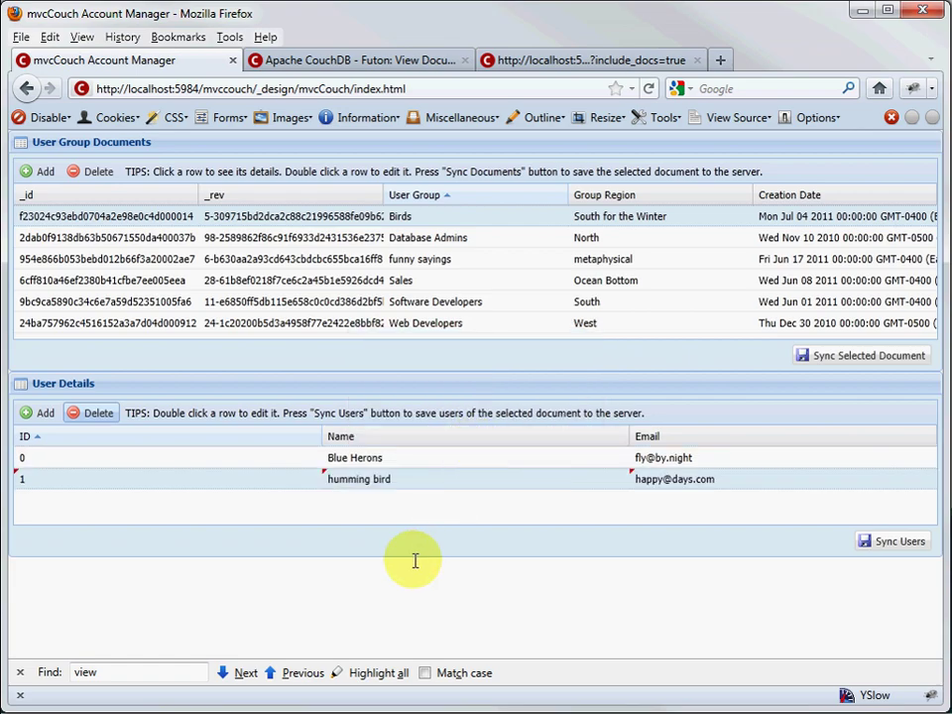
# Sync the Birds group's users to the server and accept the confirmations.
pyautogui.click(882, 542)
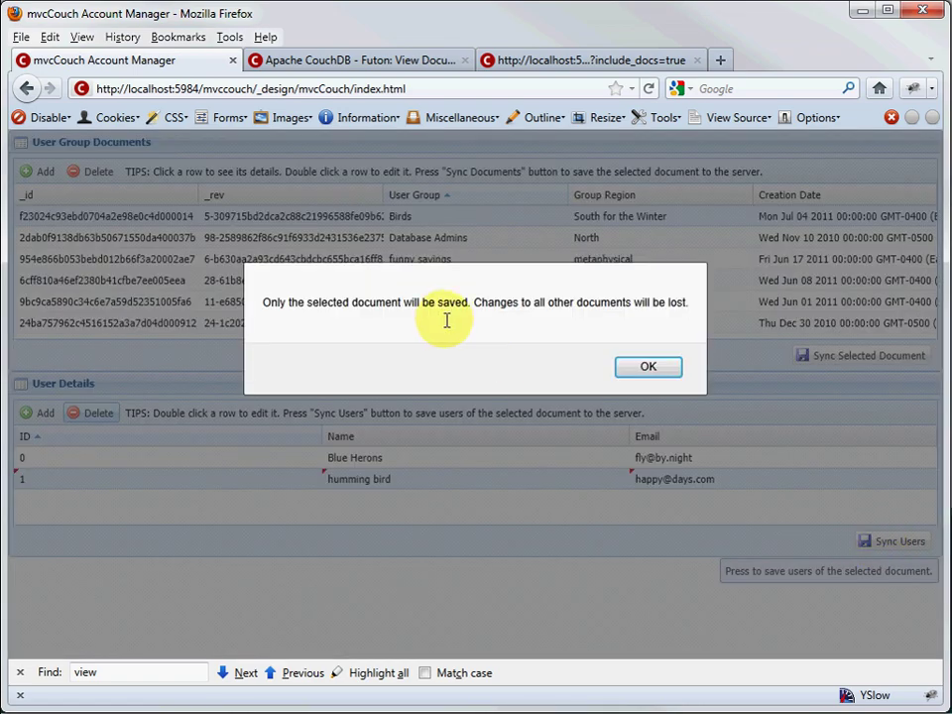
pyautogui.click(649, 368)
pyautogui.click(474, 426)
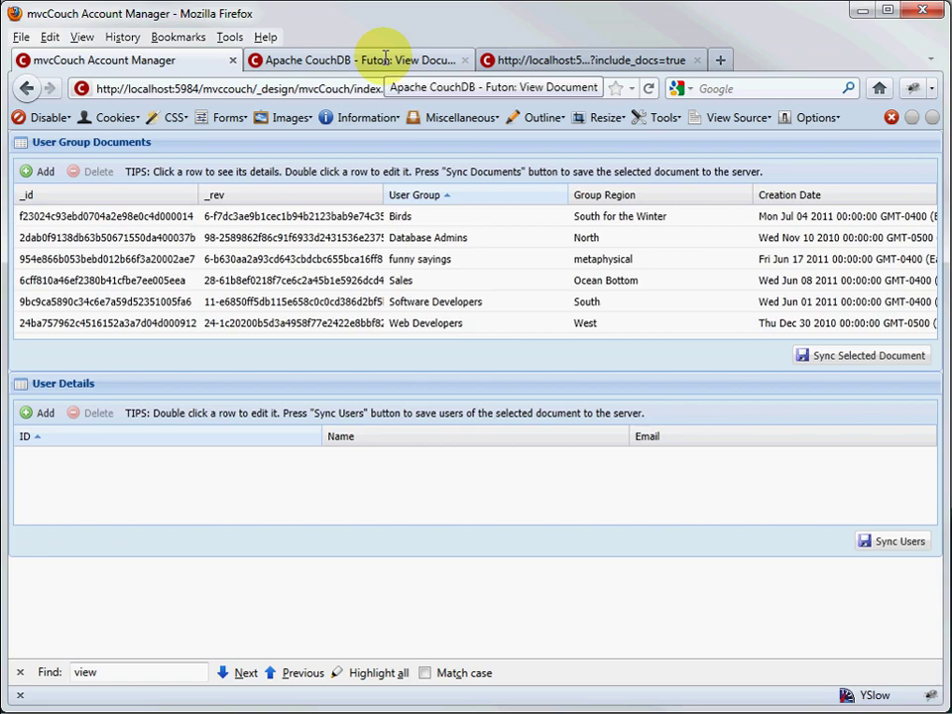
# Reload the Birds document in Futon and examine its members in both the field and source views.
pyautogui.click(385, 56)
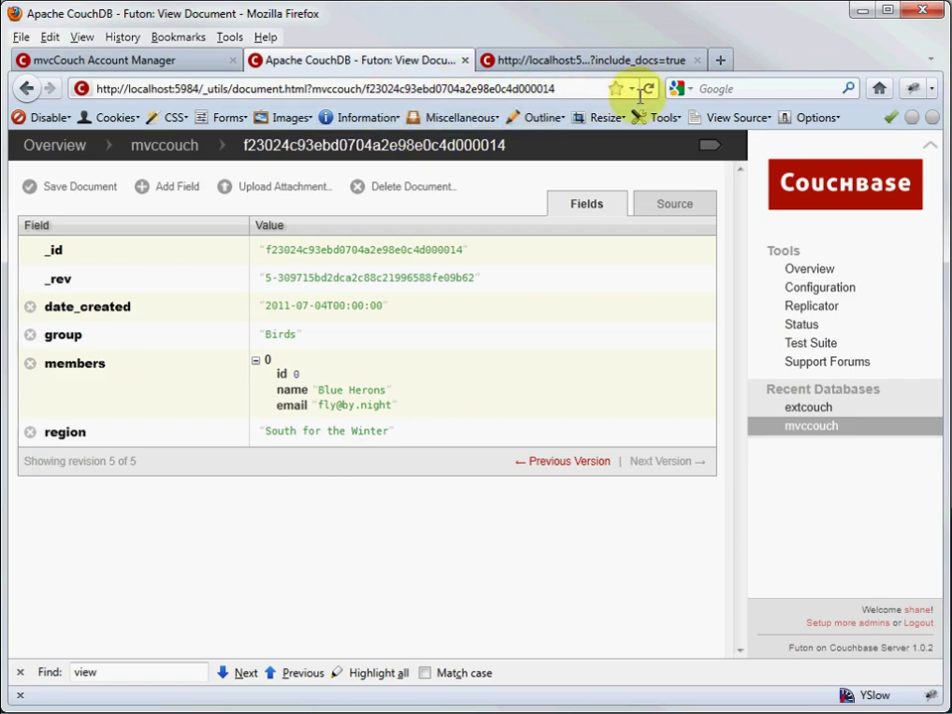
pyautogui.click(647, 89)
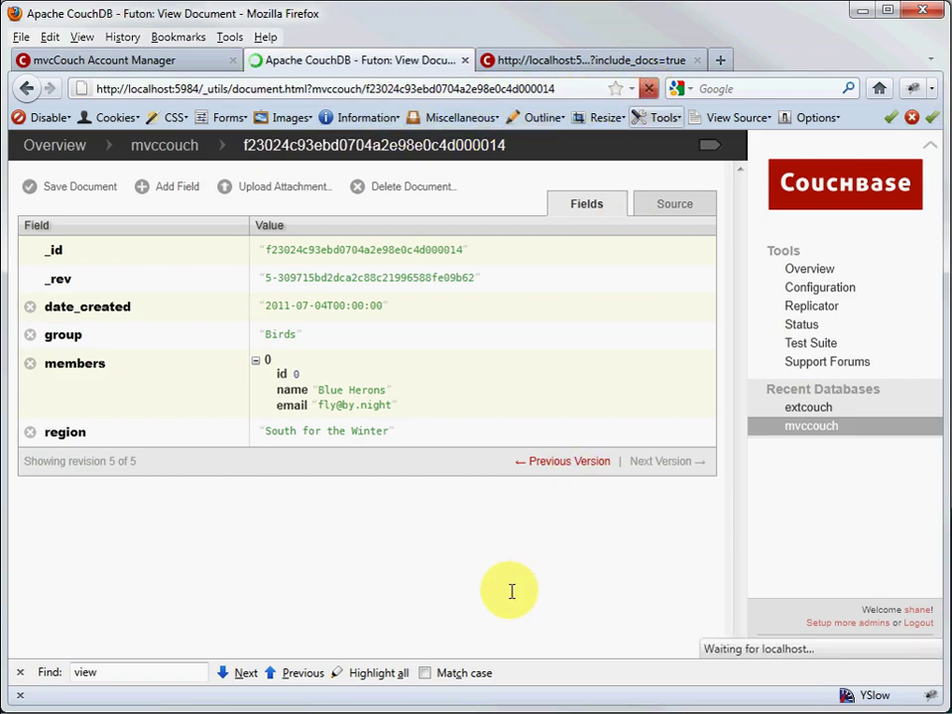
pyautogui.click(255, 360)
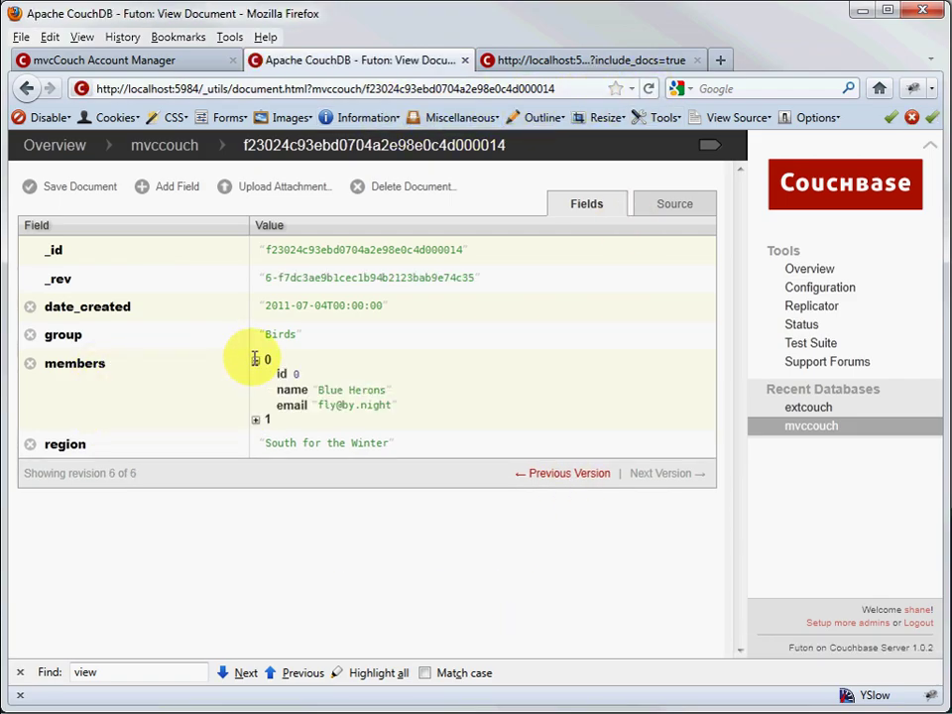
pyautogui.click(255, 419)
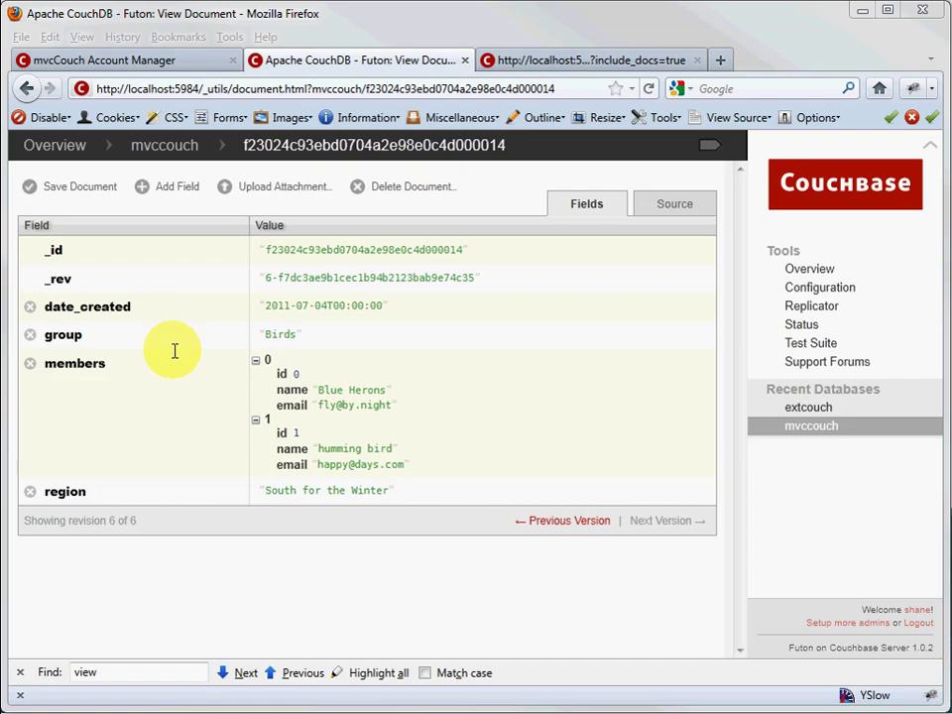
pyautogui.click(667, 201)
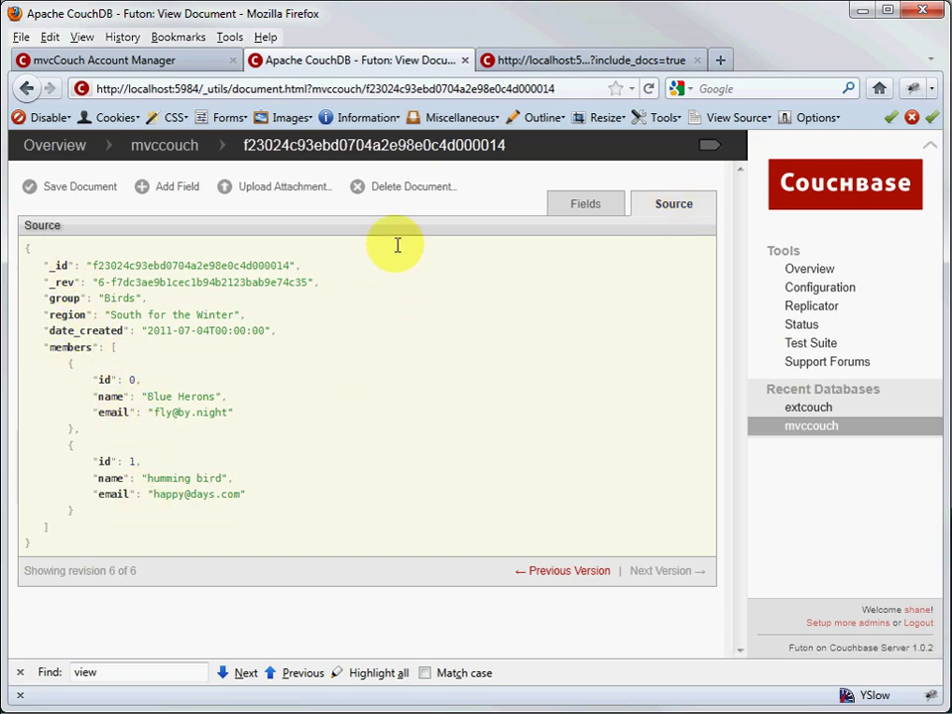
pyautogui.click(574, 205)
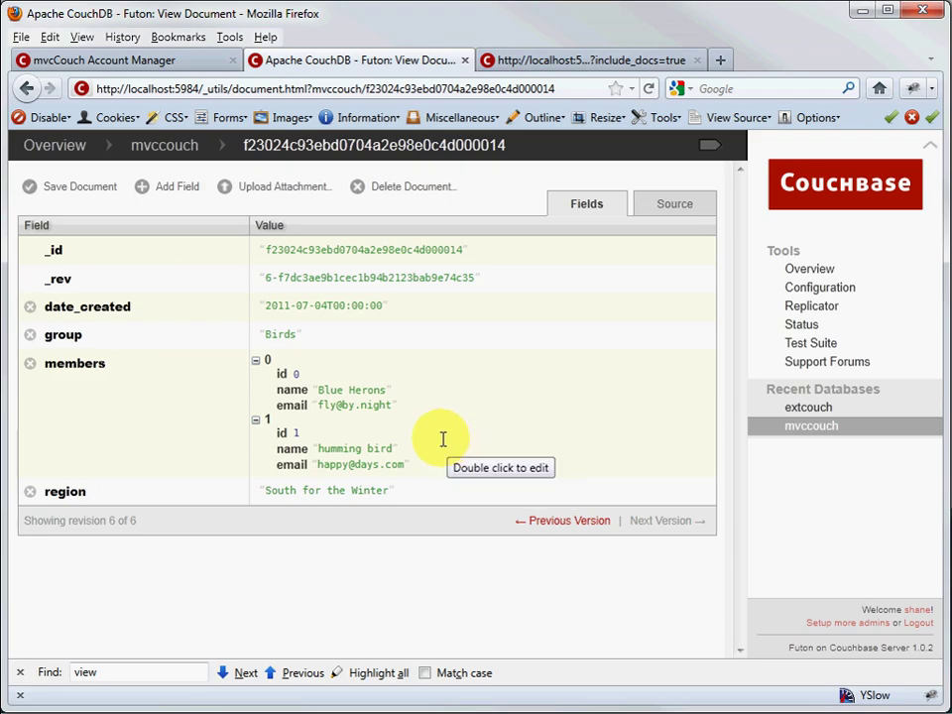
# Return to the mvccouch document list and open the _design/mvcCouch document to examine its attachments.
pyautogui.click(164, 144)
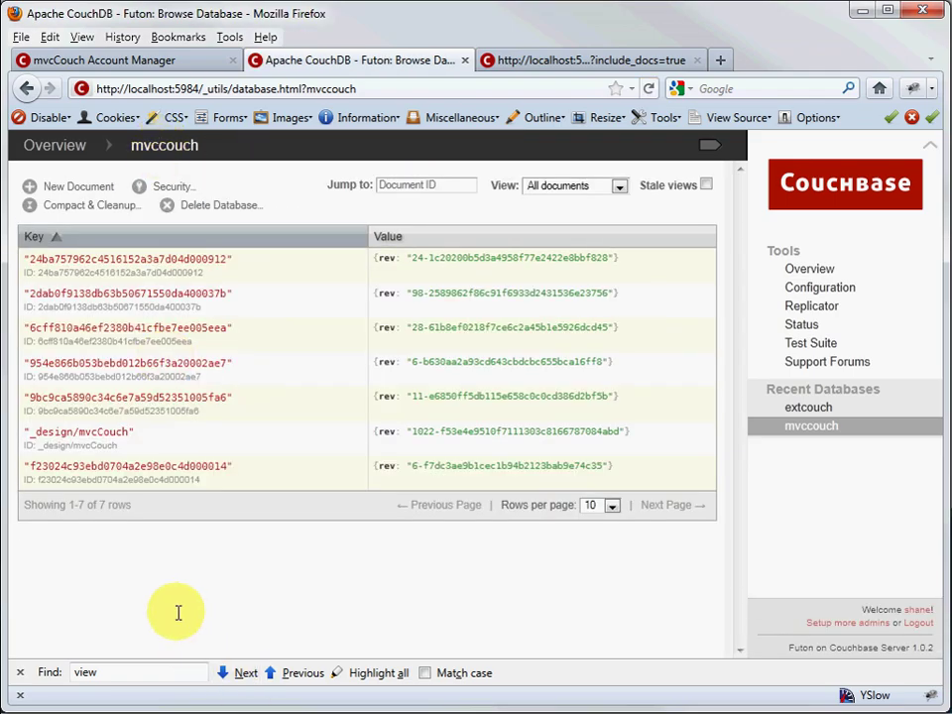
pyautogui.click(95, 430)
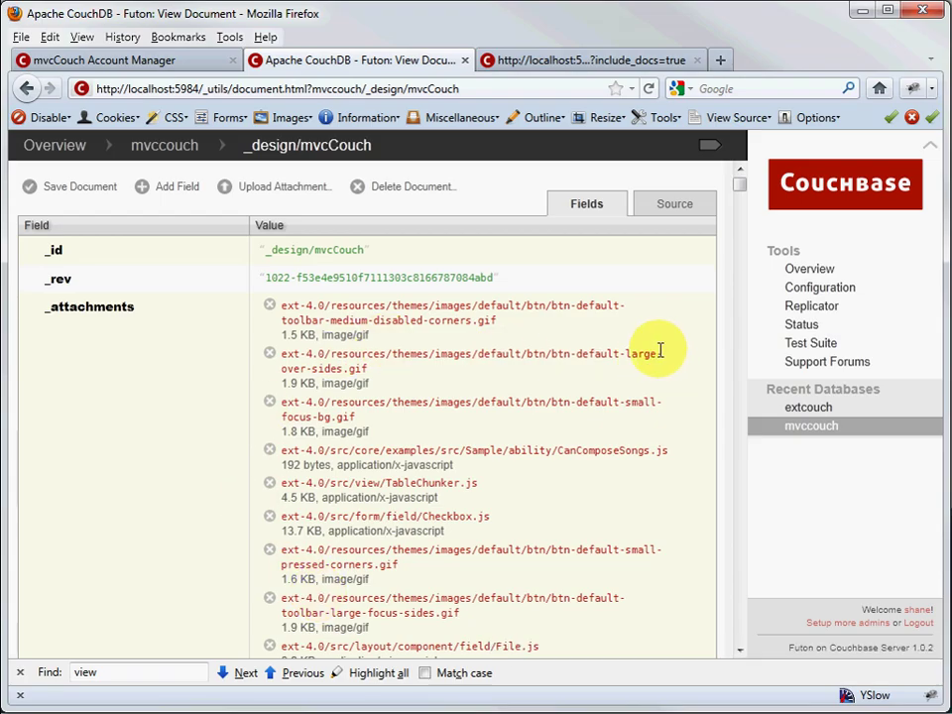
# Look through the _design/mvcCouch document's attachments down to its views field and expand the region view to examine its map function.
pyautogui.scroll(-5, 532, 411)
pyautogui.scroll(-20, 533, 414)
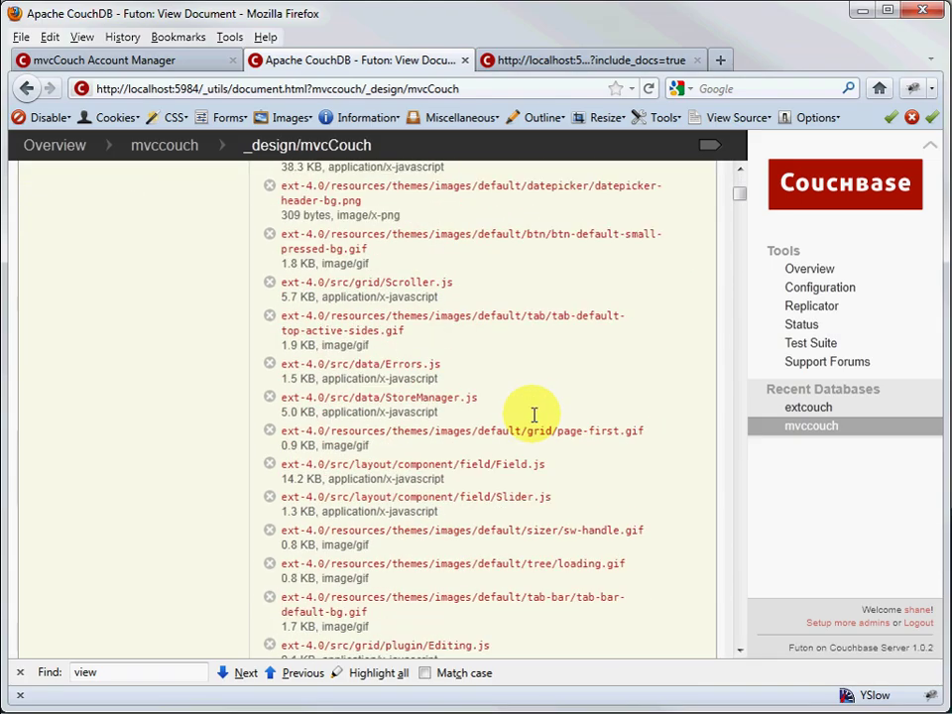
pyautogui.scroll(-20, 533, 414)
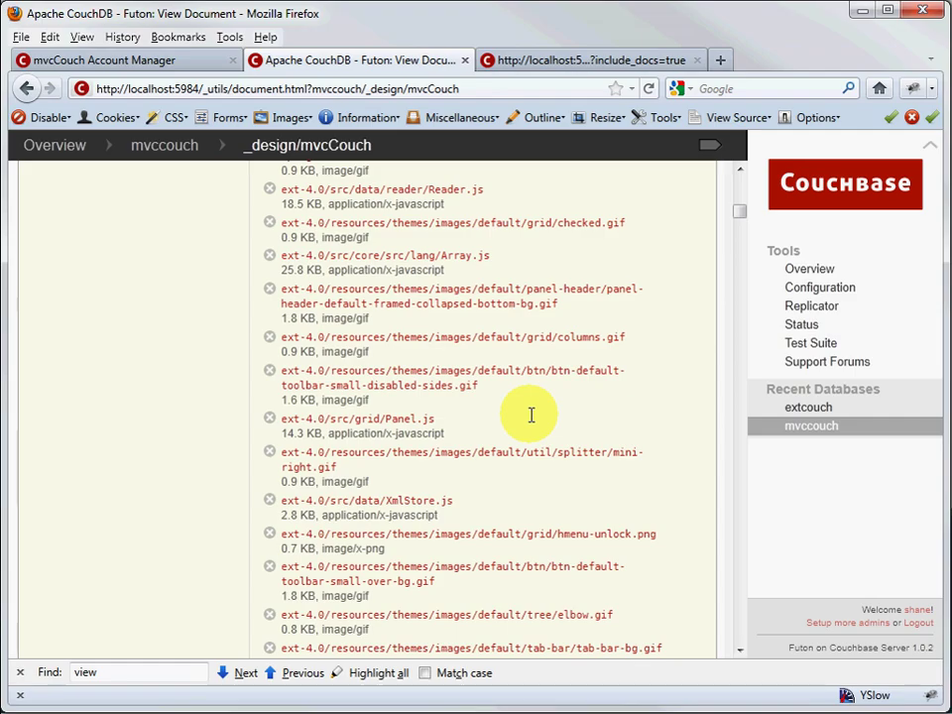
pyautogui.scroll(-20, 532, 414)
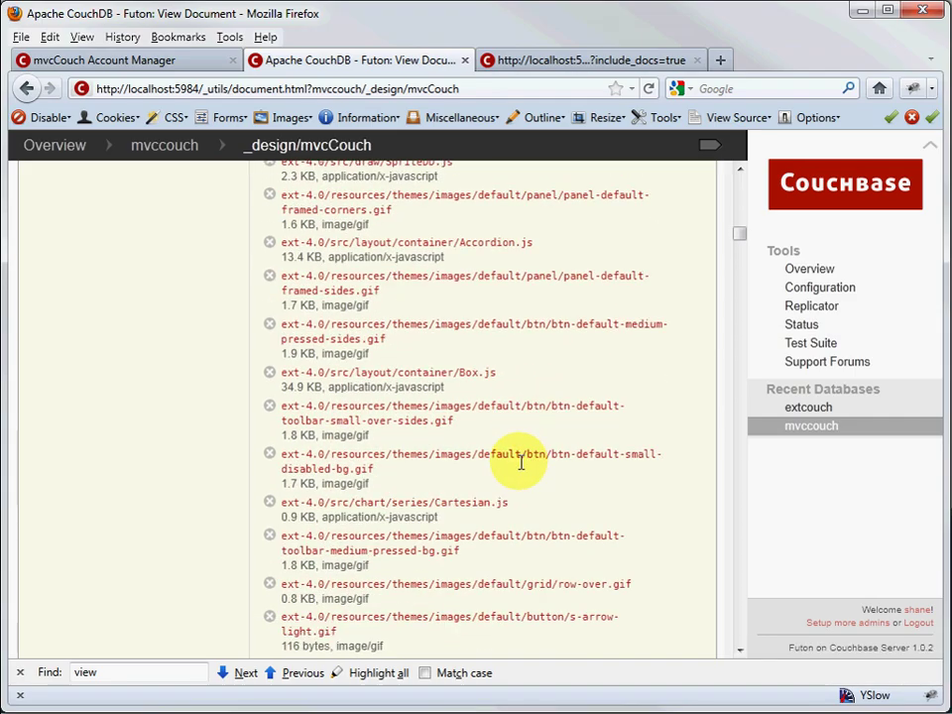
pyautogui.scroll(-18, 733, 541)
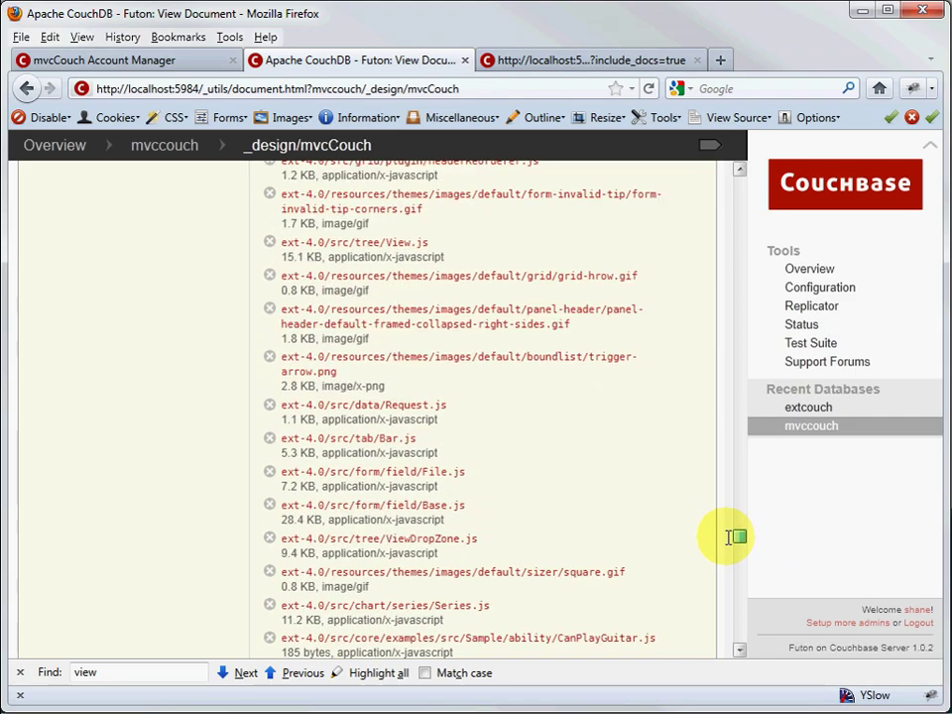
pyautogui.scroll(-10, 733, 555)
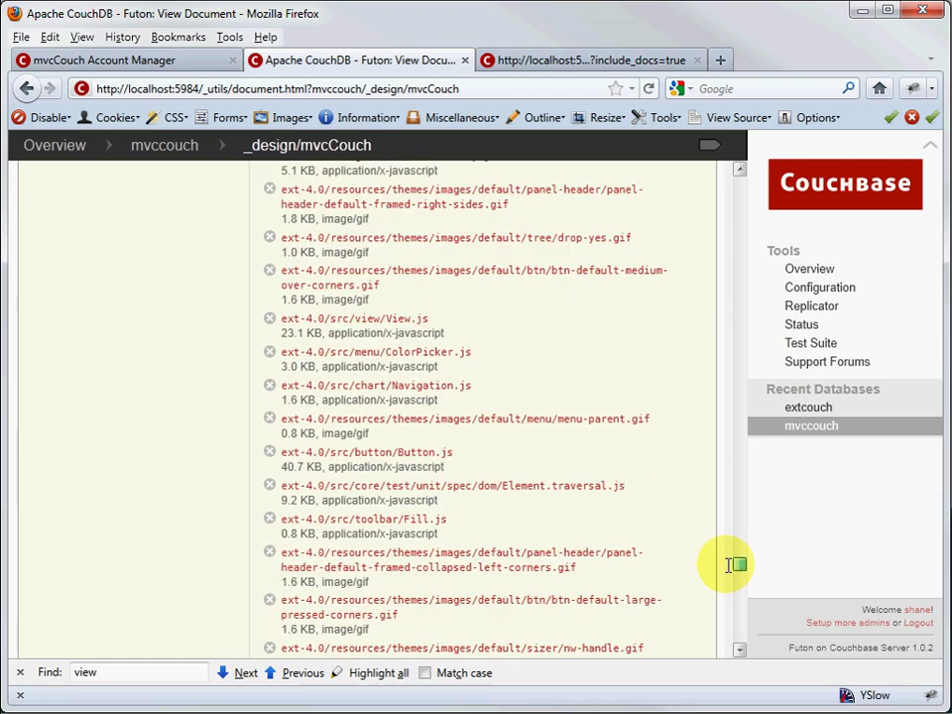
pyautogui.scroll(-8, 734, 565)
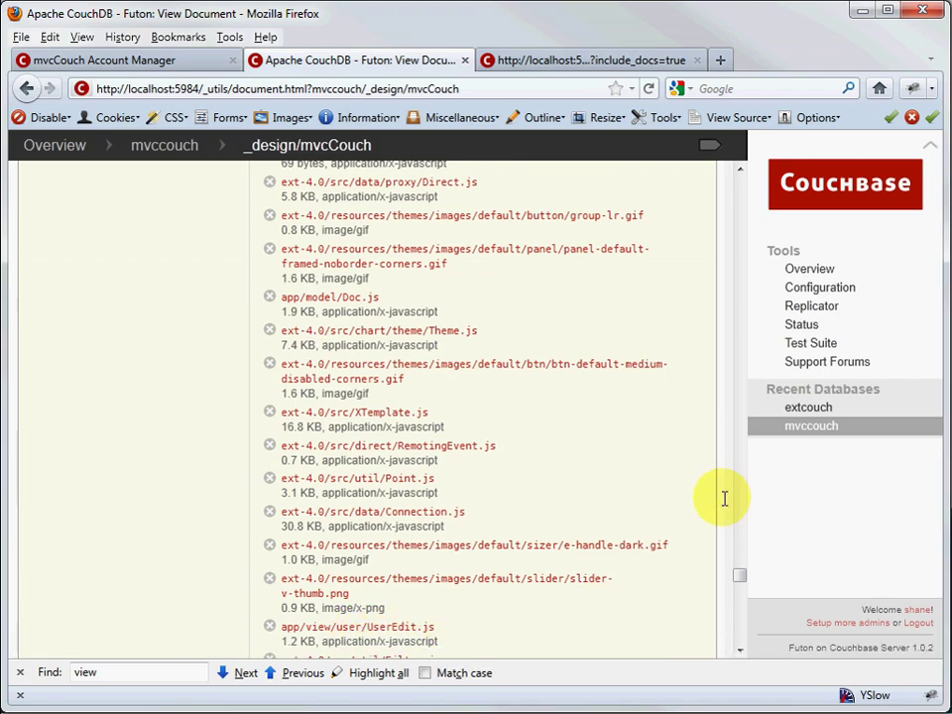
pyautogui.moveTo(739, 573); pyautogui.dragTo(740, 636)
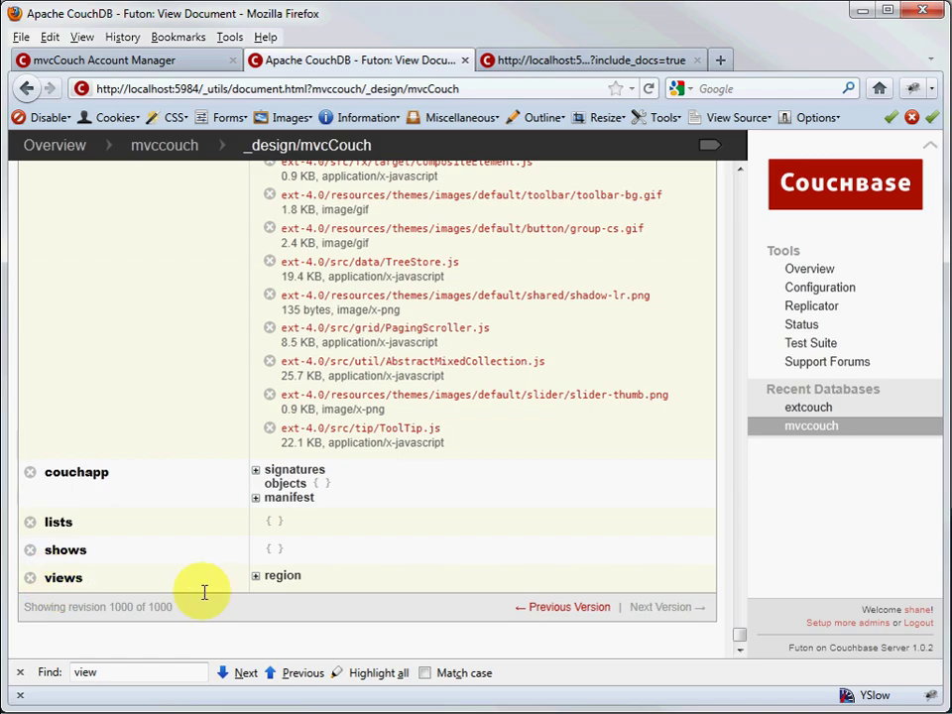
pyautogui.click(255, 575)
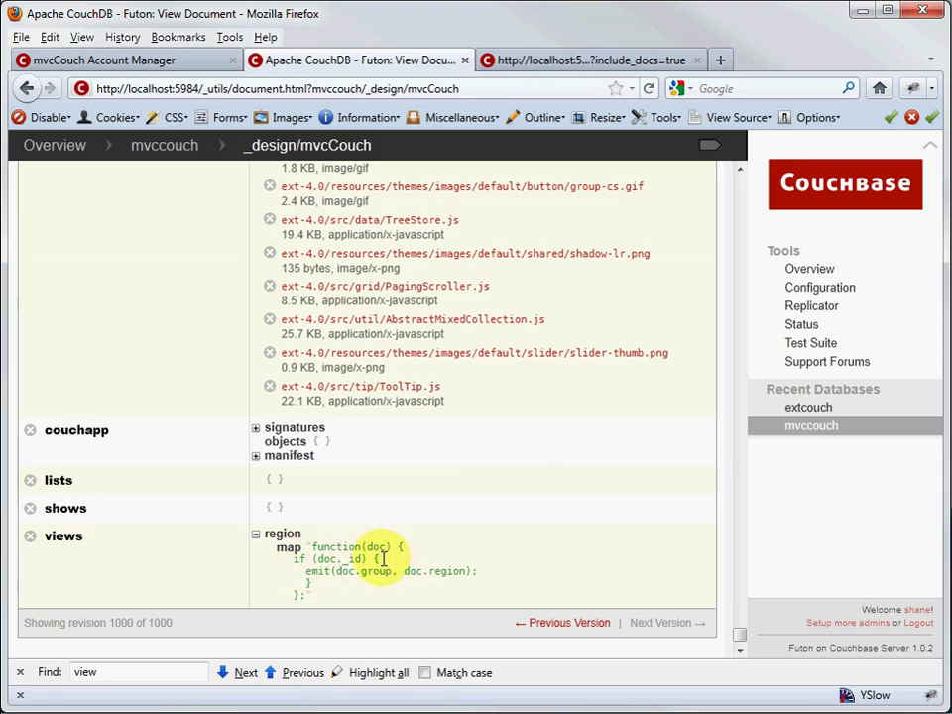
pyautogui.scroll(20, 387, 552)
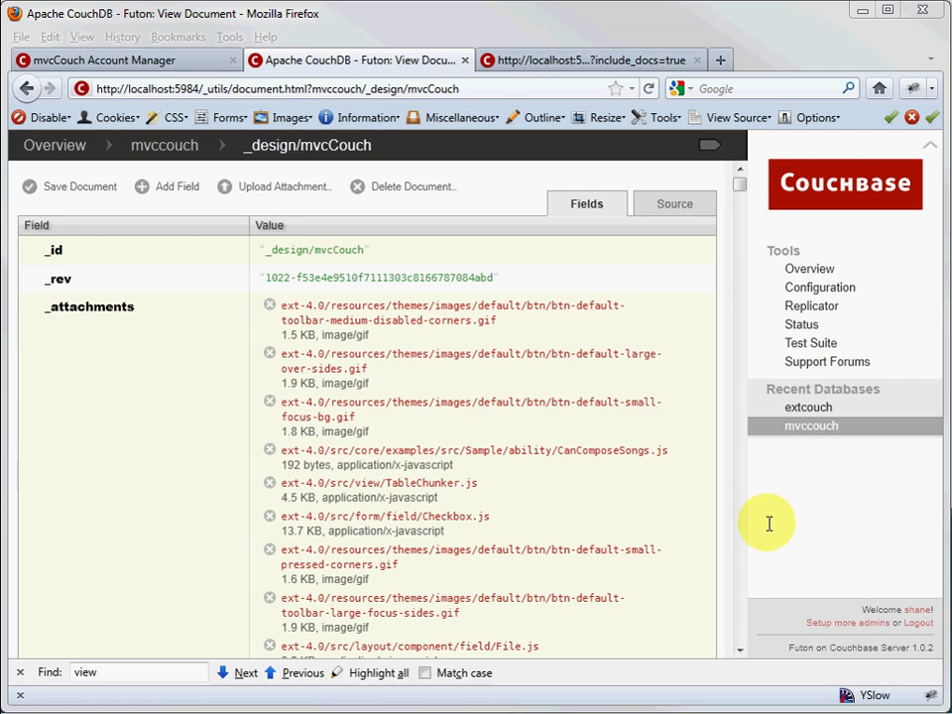
# Switch to the mvcCouch Account Manager, open the Firebug console and shrink it so the Sync Users button stays visible.
pyautogui.click(156, 61)
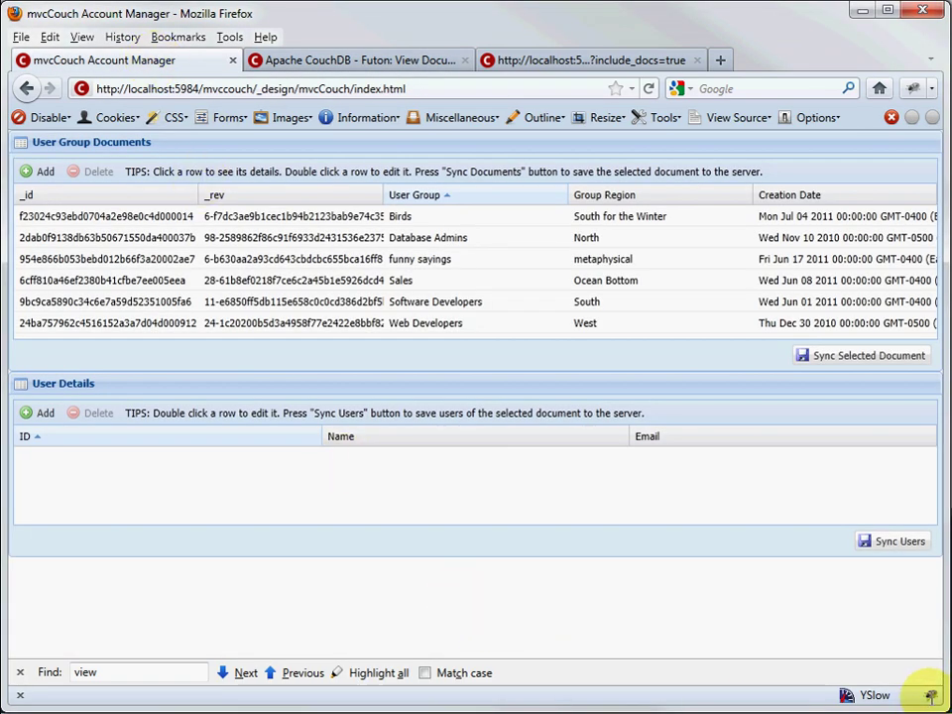
pyautogui.click(930, 696)
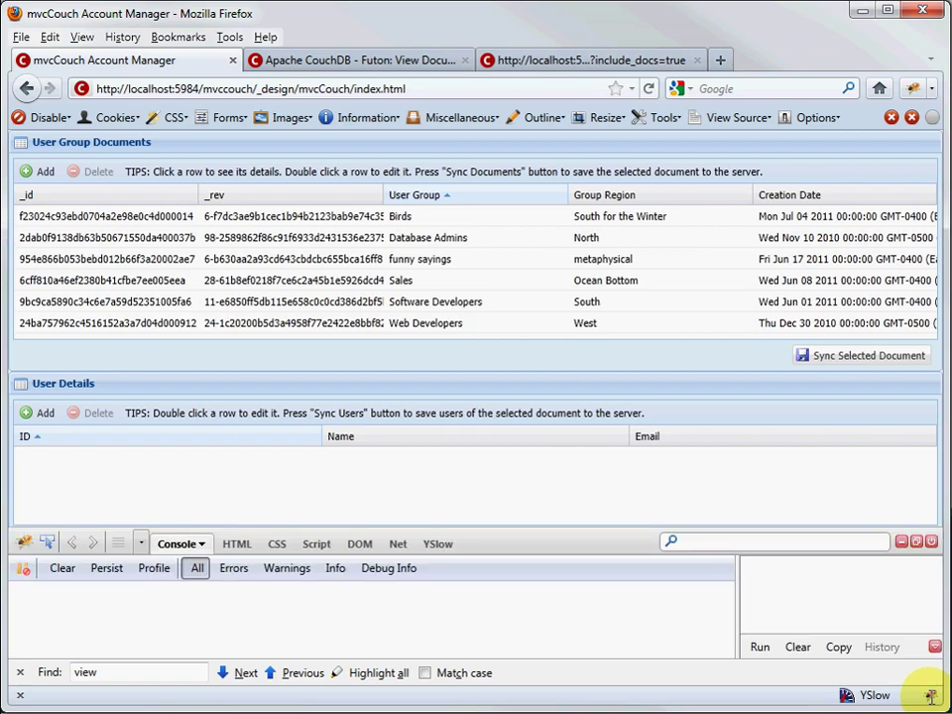
pyautogui.moveTo(580, 527); pyautogui.dragTo(582, 556)
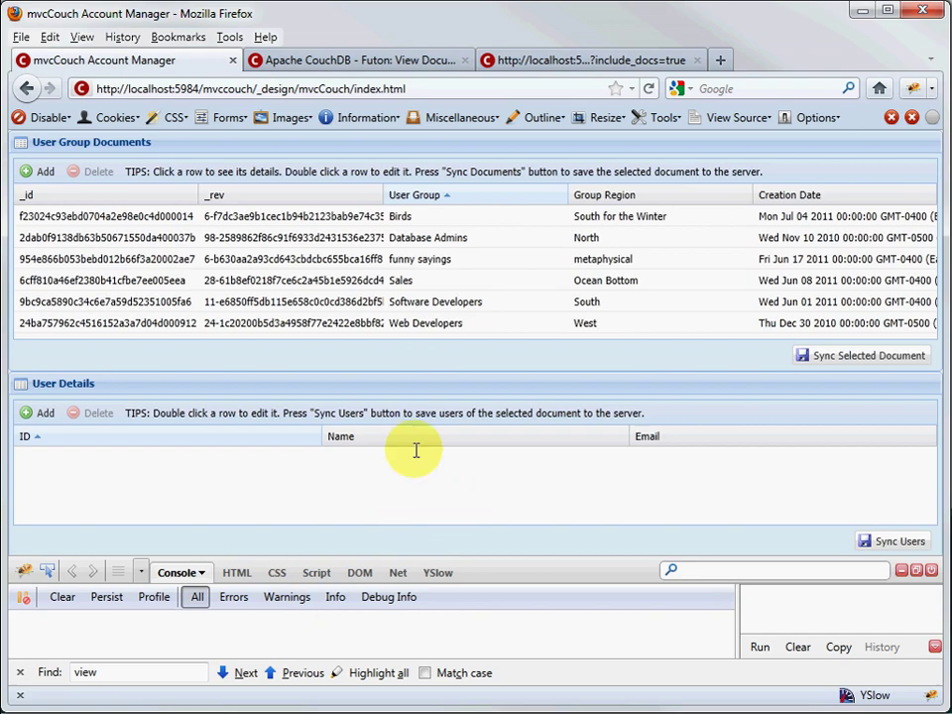
# Add a user group document with the user group "delete" and the region "me", and save the entry.
pyautogui.click(44, 171)
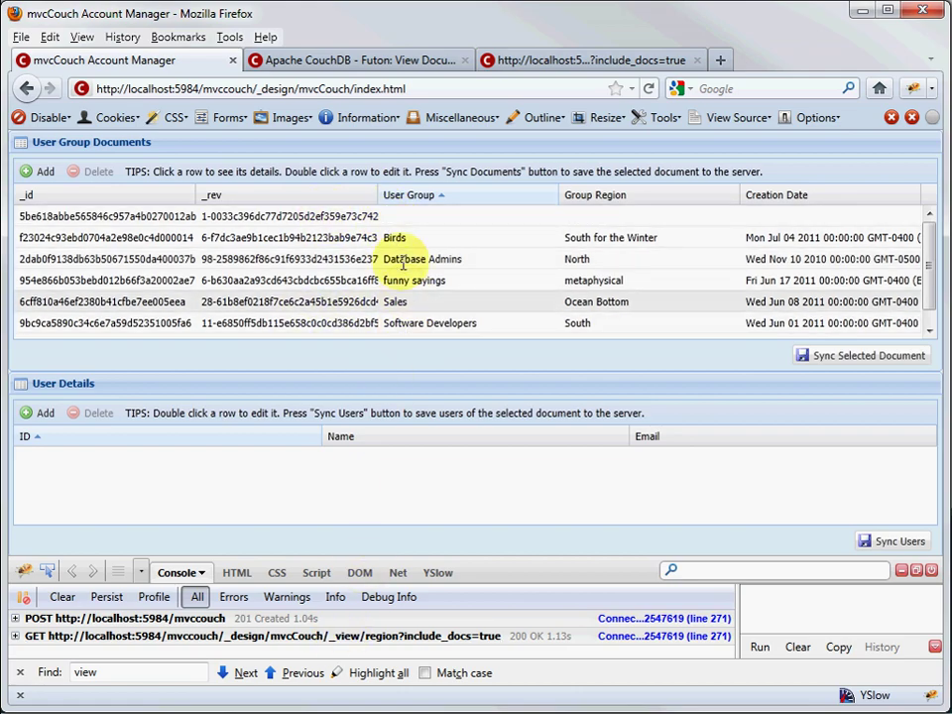
pyautogui.click(408, 216)
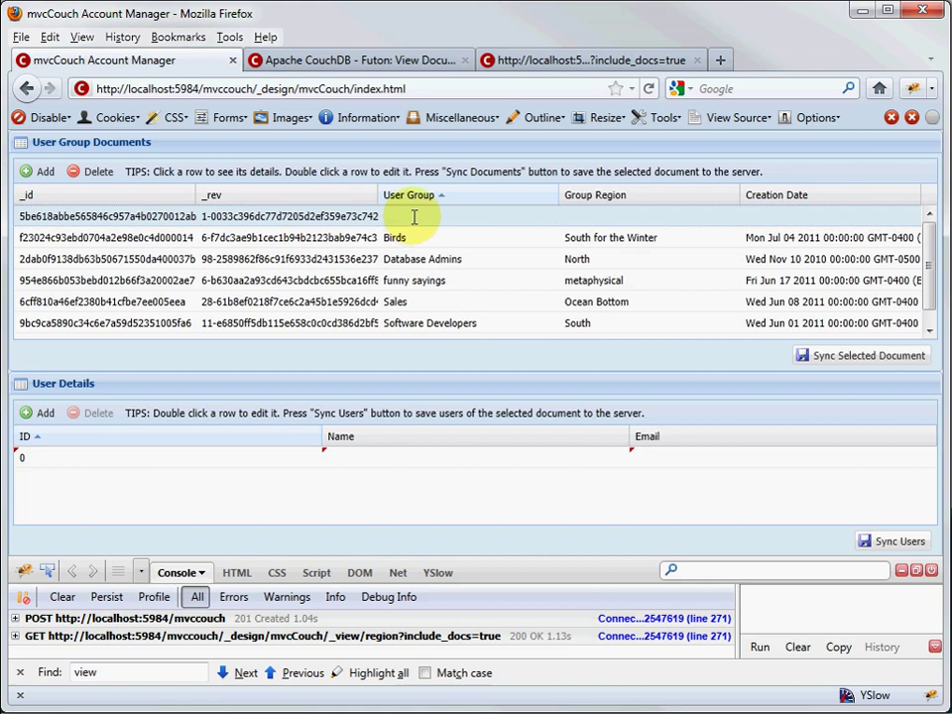
pyautogui.doubleClick(414, 216)
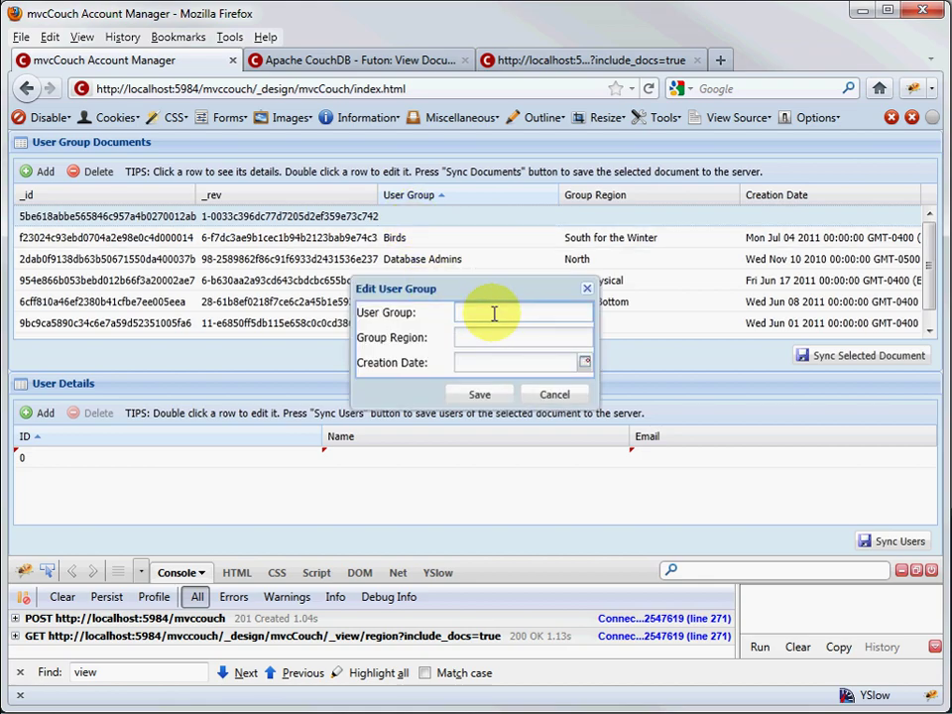
pyautogui.write('delete')
pyautogui.click(510, 330)
pyautogui.write('me')
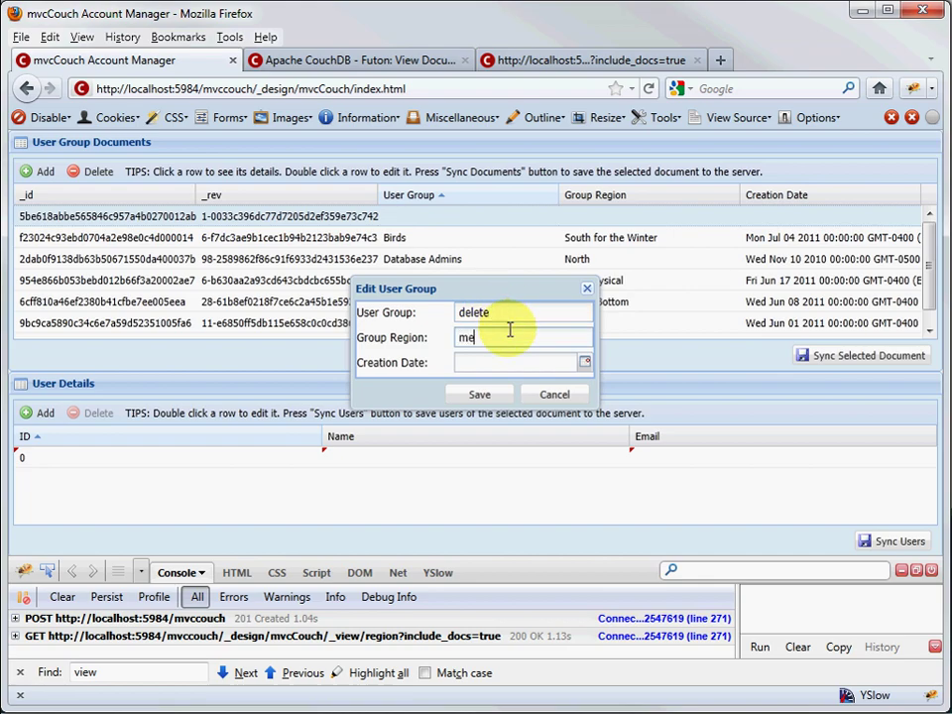
pyautogui.click(479, 394)
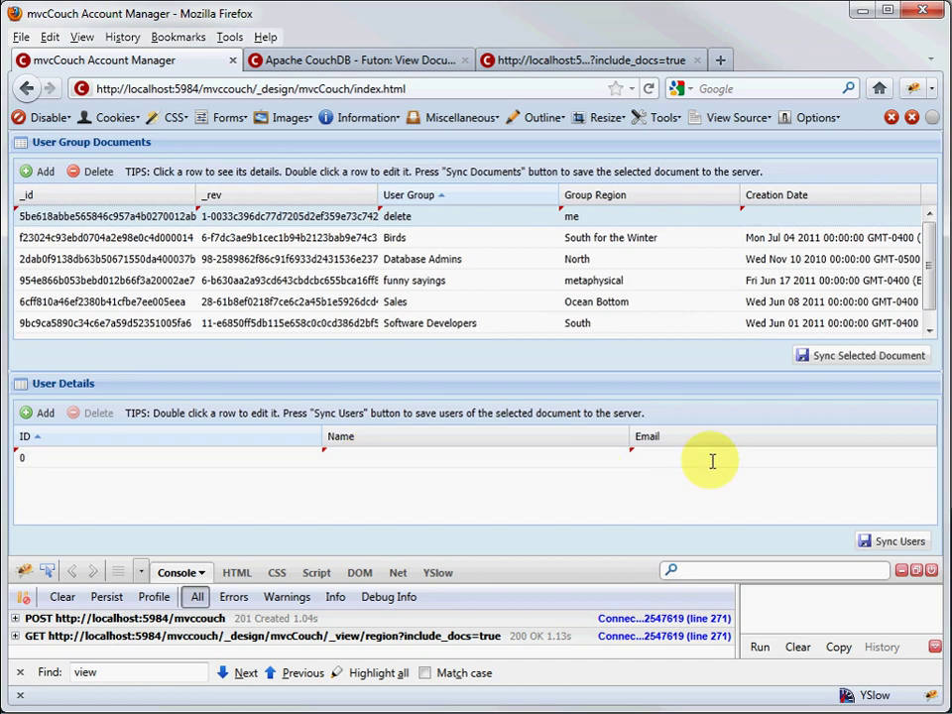
# Sync the selected "delete" group document to the server and accept the confirmations.
pyautogui.click(830, 357)
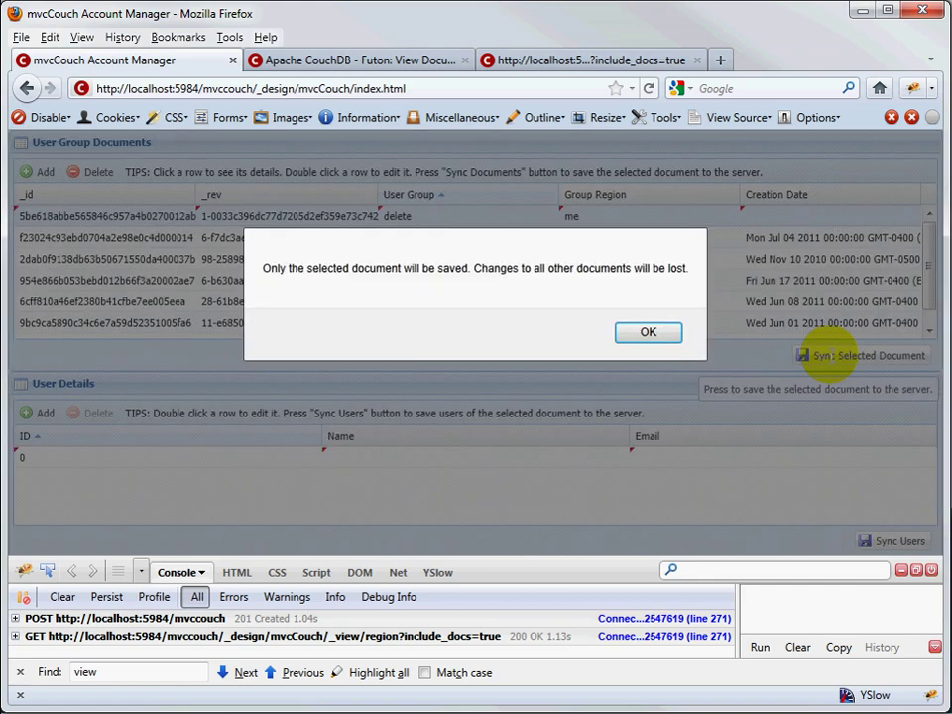
pyautogui.click(647, 333)
pyautogui.click(473, 379)
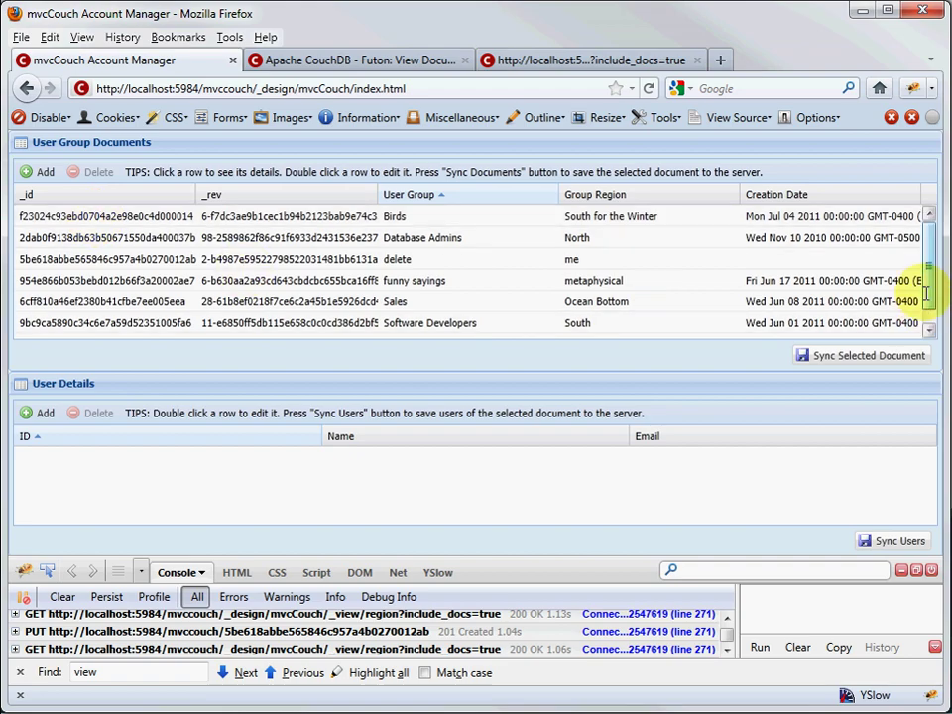
# Delete the "delete" user group document and confirm the removal of its associated users.
pyautogui.click(493, 257)
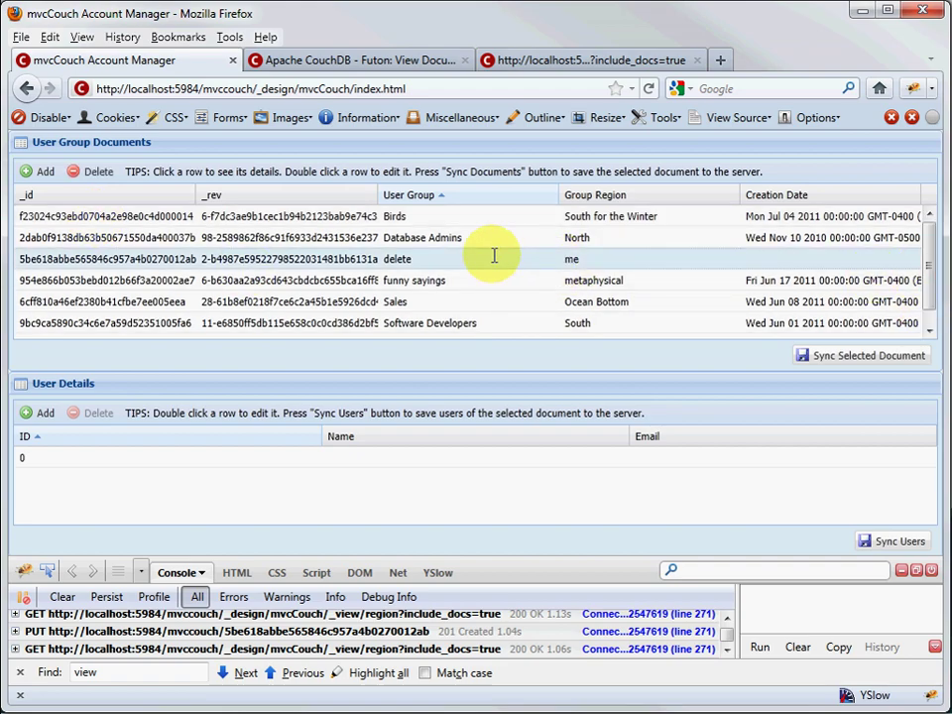
pyautogui.click(88, 170)
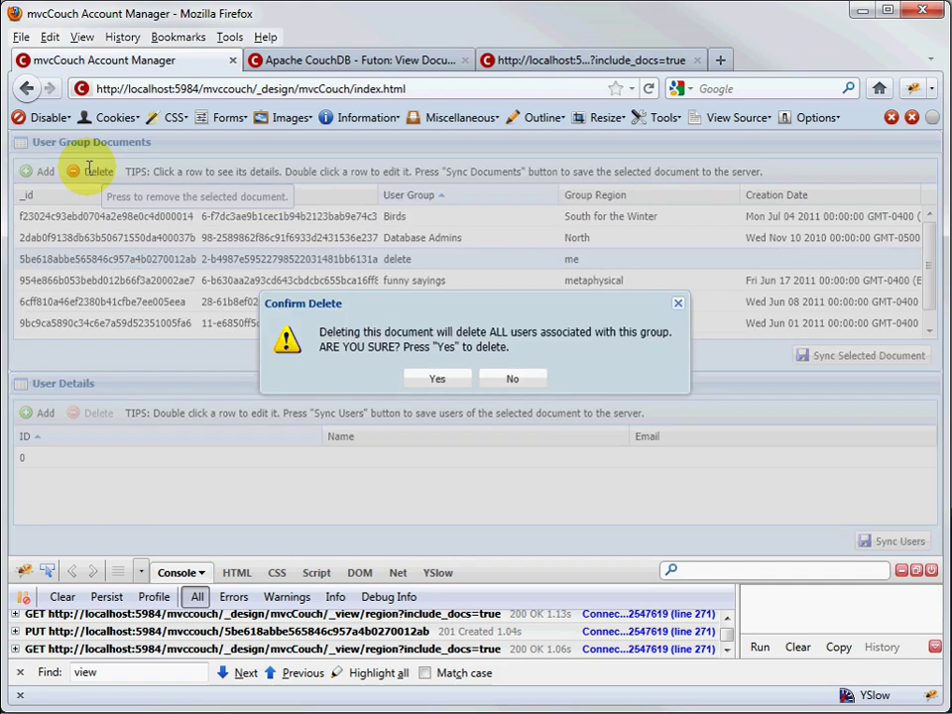
pyautogui.click(433, 375)
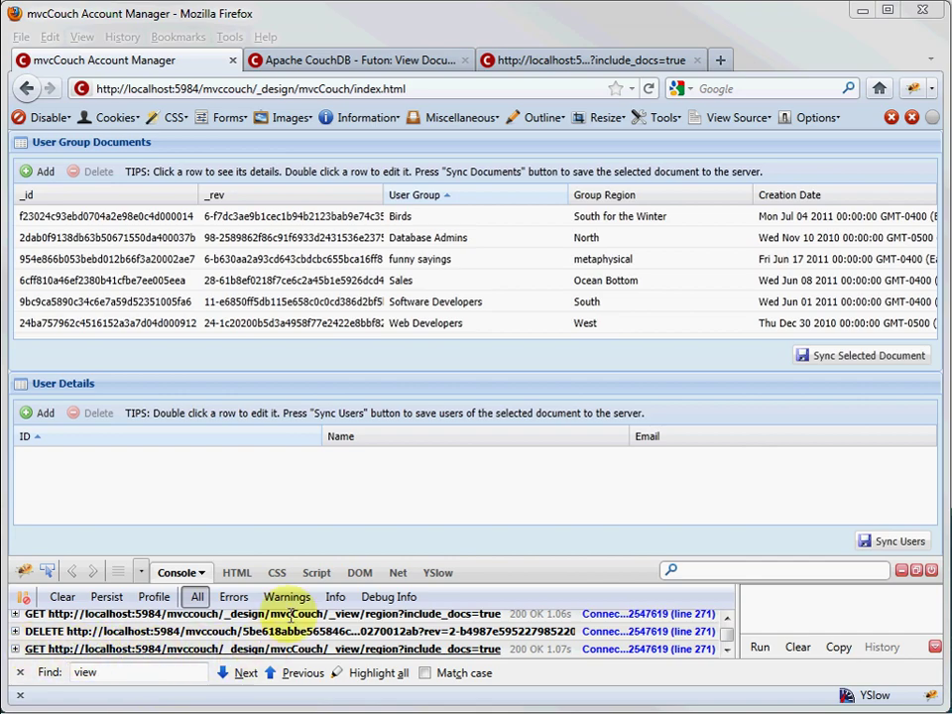
# Examine the region view's JSON output with include_docs=true, including its URL, total_rows, offset and the rows array.
pyautogui.click(550, 58)
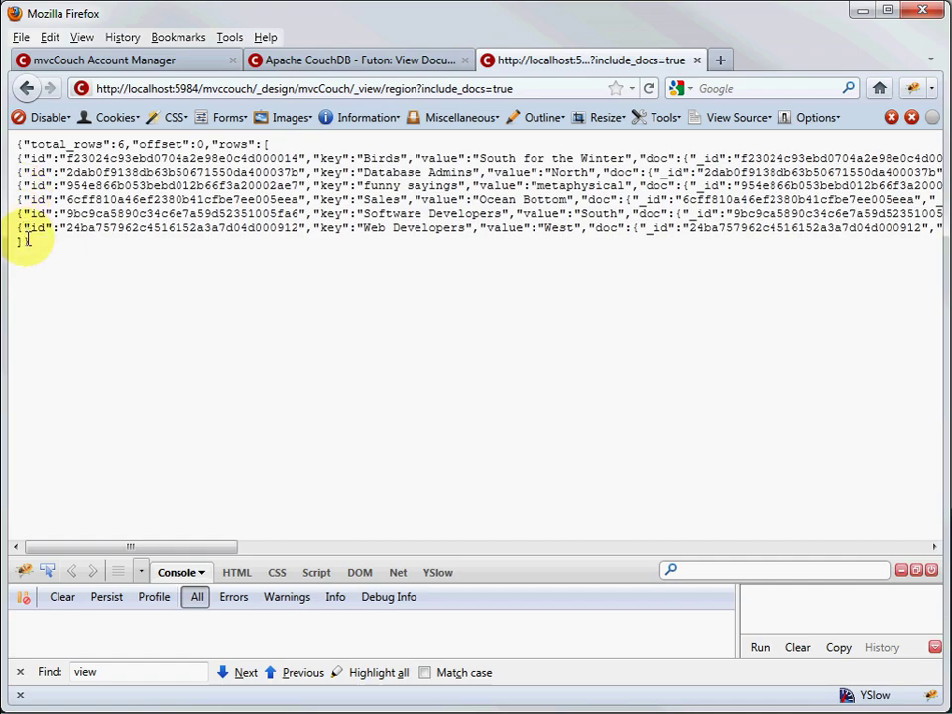
pyautogui.click(292, 89)
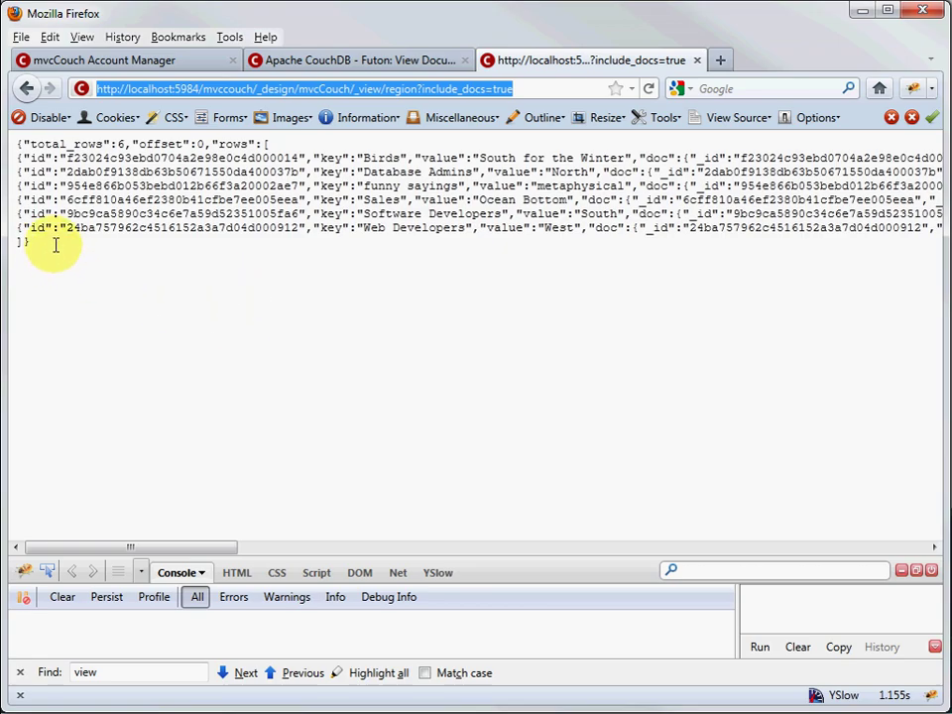
pyautogui.moveTo(17, 140); pyautogui.dragTo(27, 249)
pyautogui.click(103, 142)
pyautogui.moveTo(30, 145); pyautogui.dragTo(206, 145)
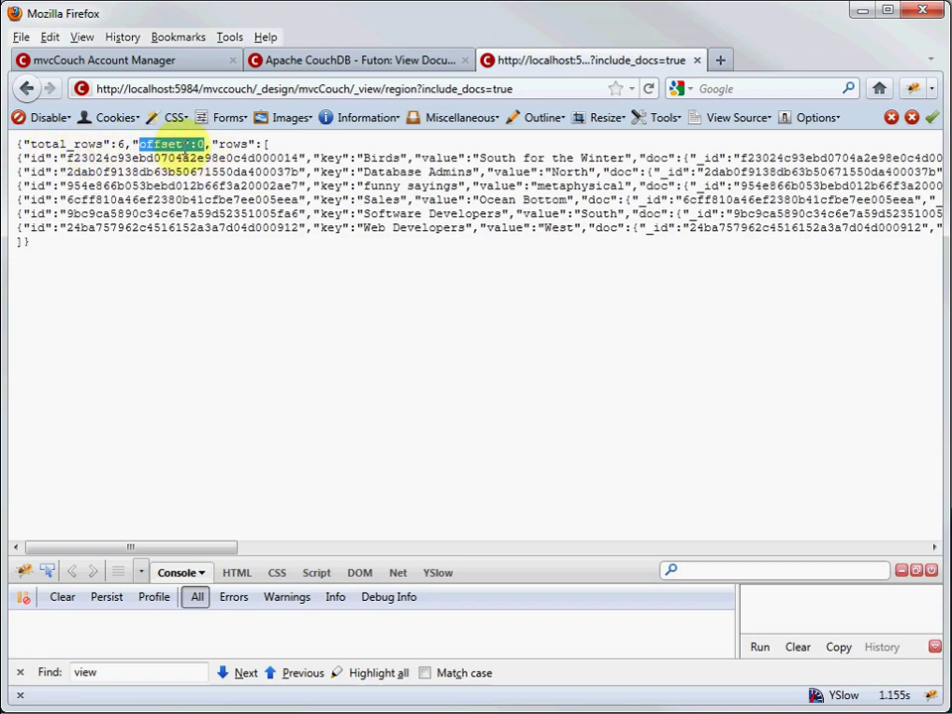
pyautogui.moveTo(219, 144); pyautogui.dragTo(247, 145)
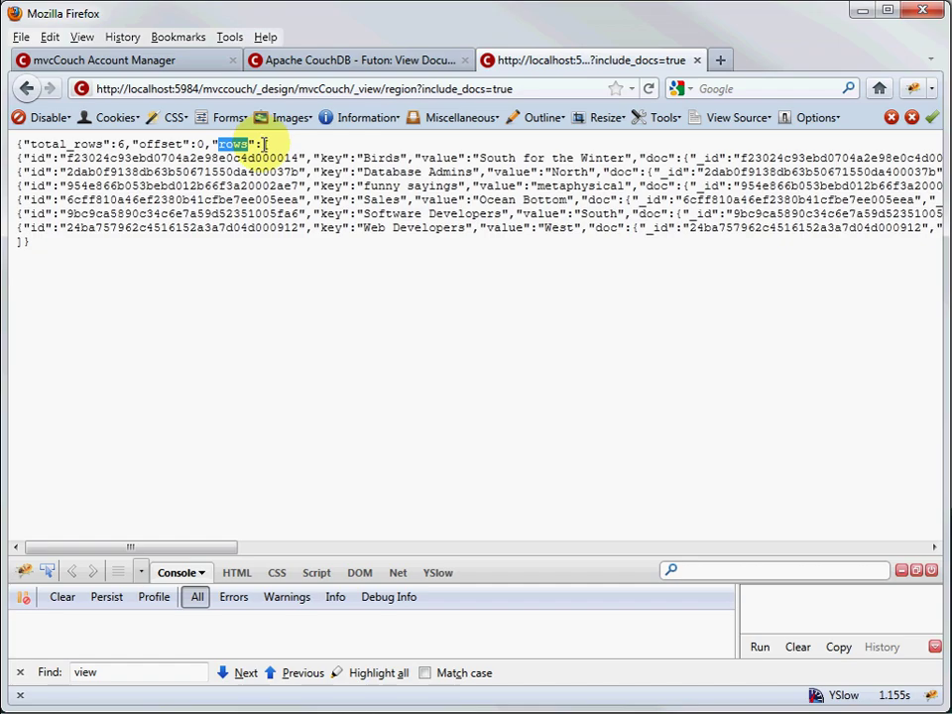
pyautogui.moveTo(264, 145); pyautogui.dragTo(22, 241)
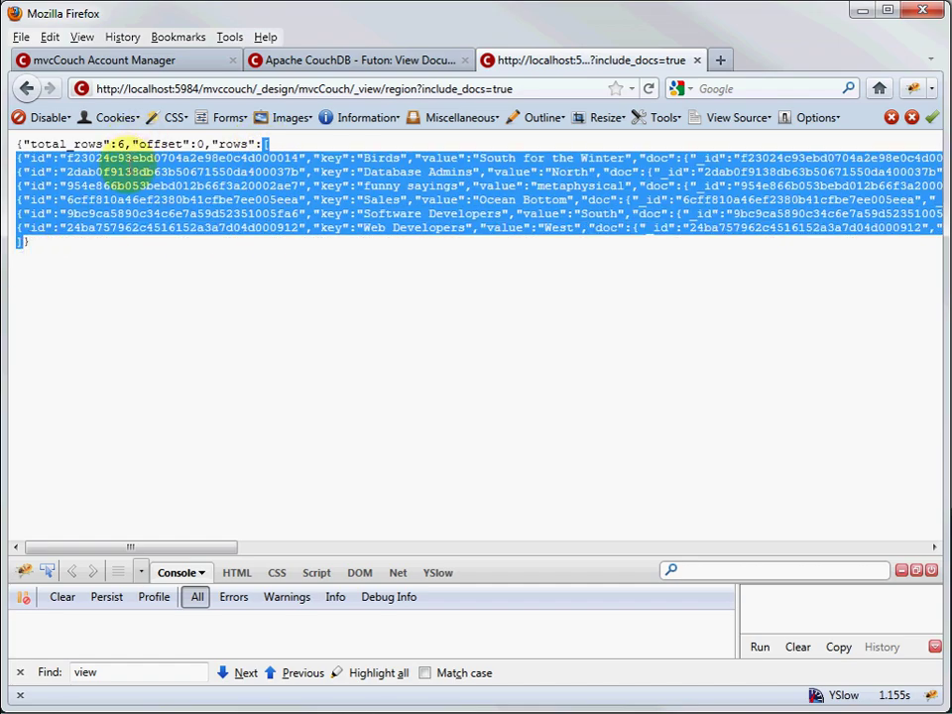
pyautogui.moveTo(264, 145); pyautogui.dragTo(64, 266)
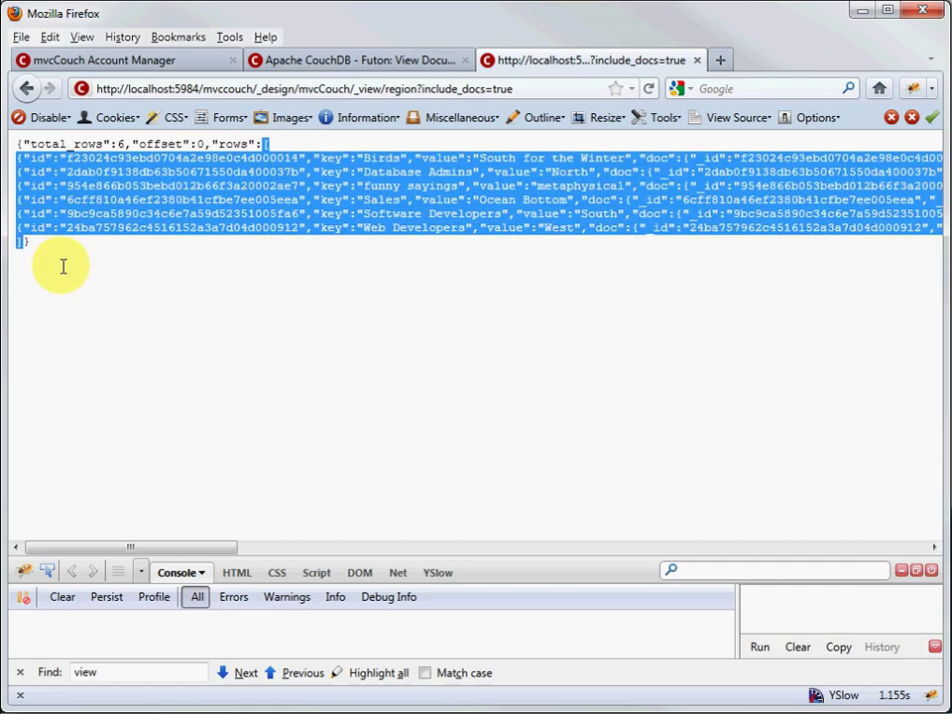
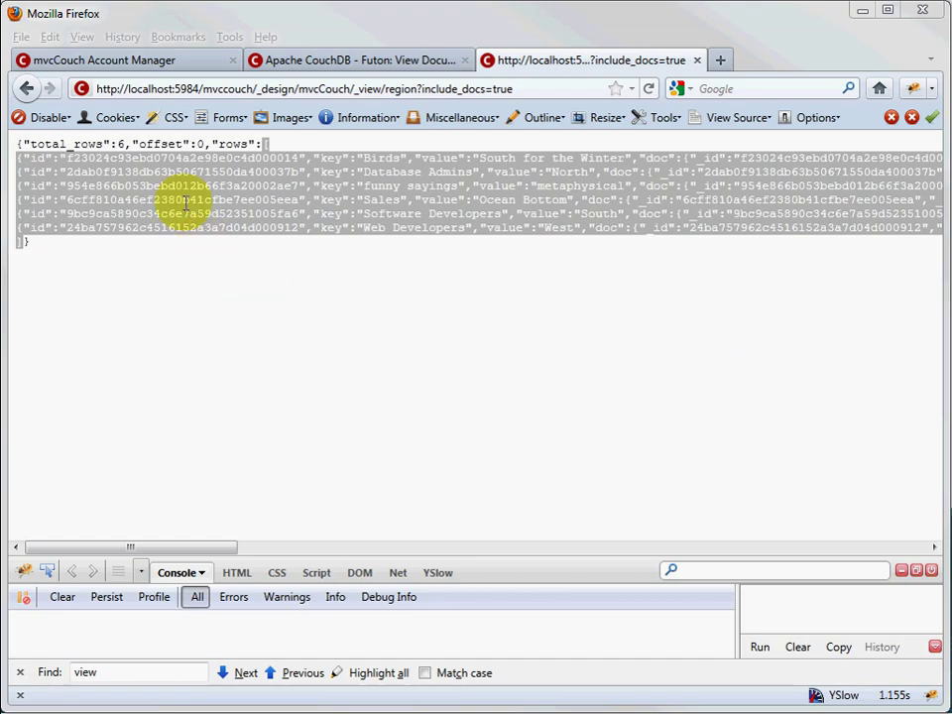
# Select the Birds group in the Account Manager and compare its row with the group-level fields in the Birds document's source in Futon.
pyautogui.click(146, 61)
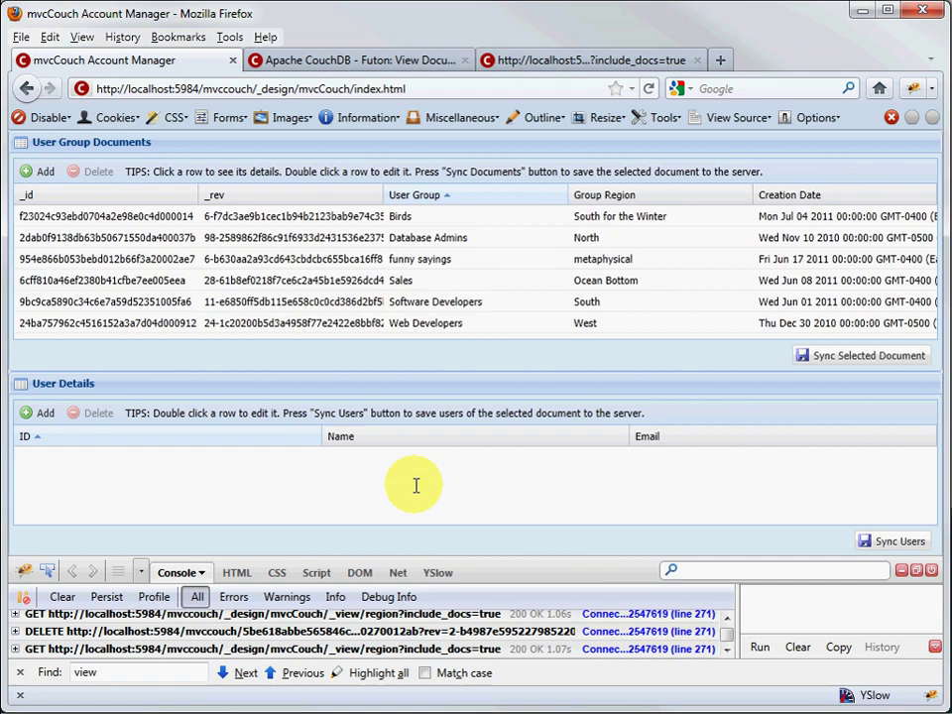
pyautogui.click(106, 218)
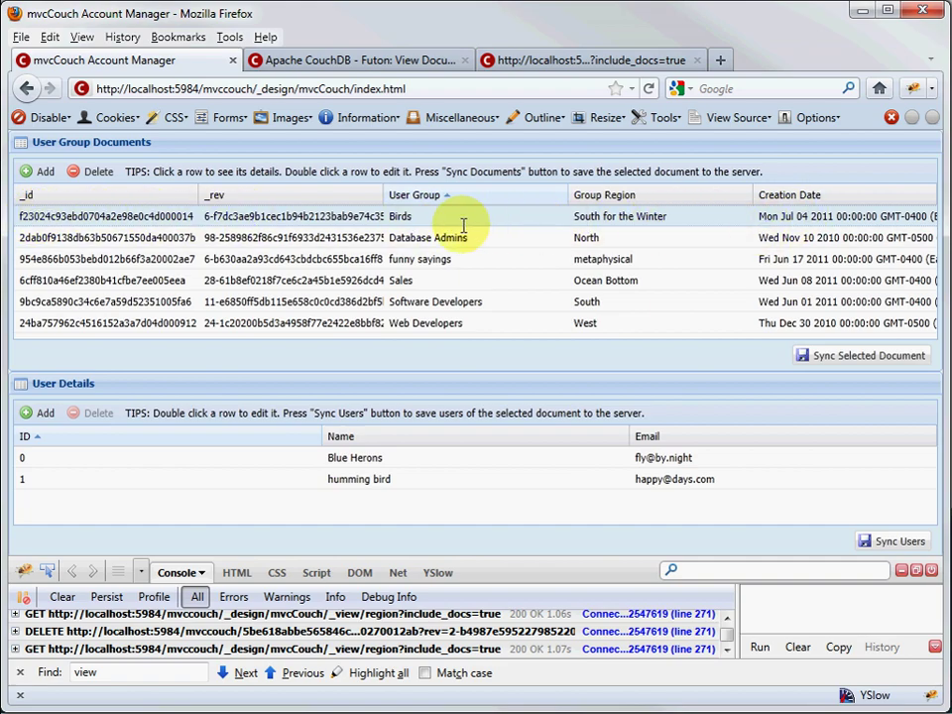
pyautogui.click(333, 60)
pyautogui.click(673, 203)
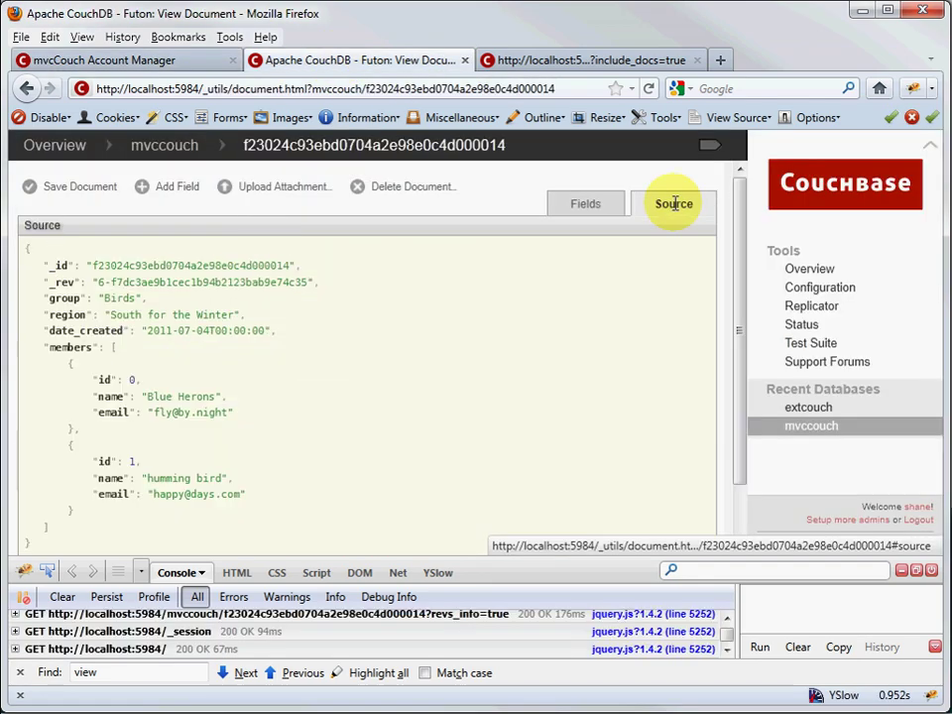
pyautogui.click(117, 59)
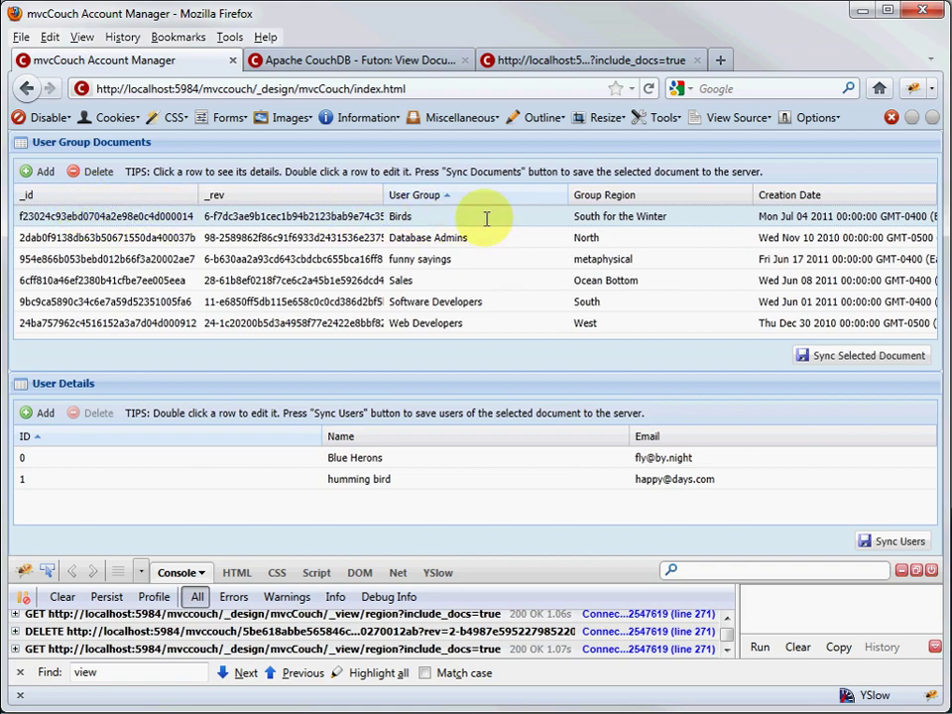
pyautogui.click(288, 55)
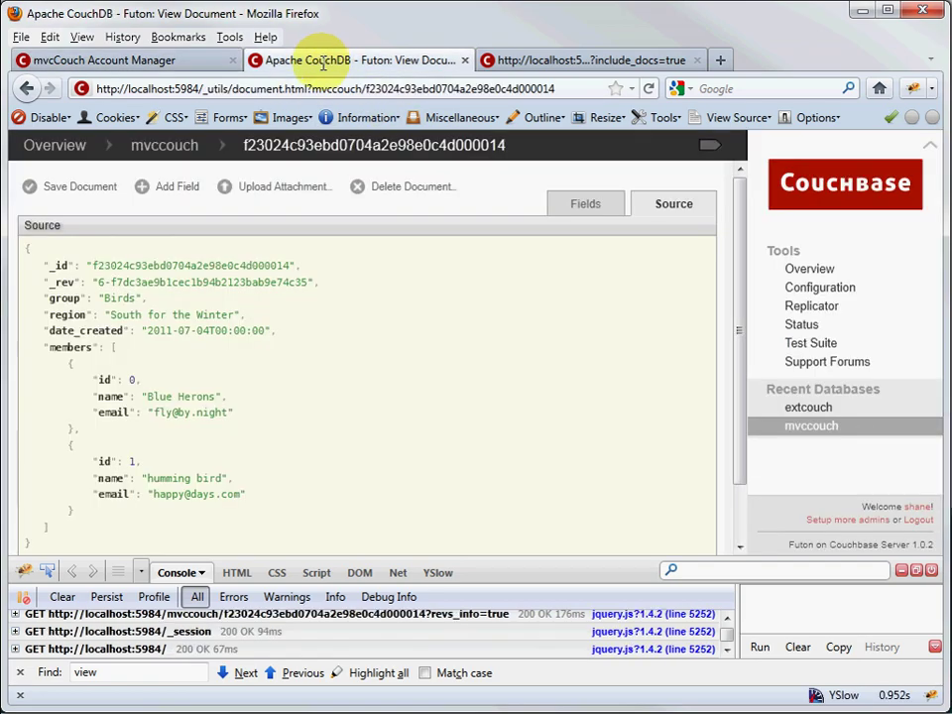
pyautogui.moveTo(132, 330); pyautogui.dragTo(14, 265)
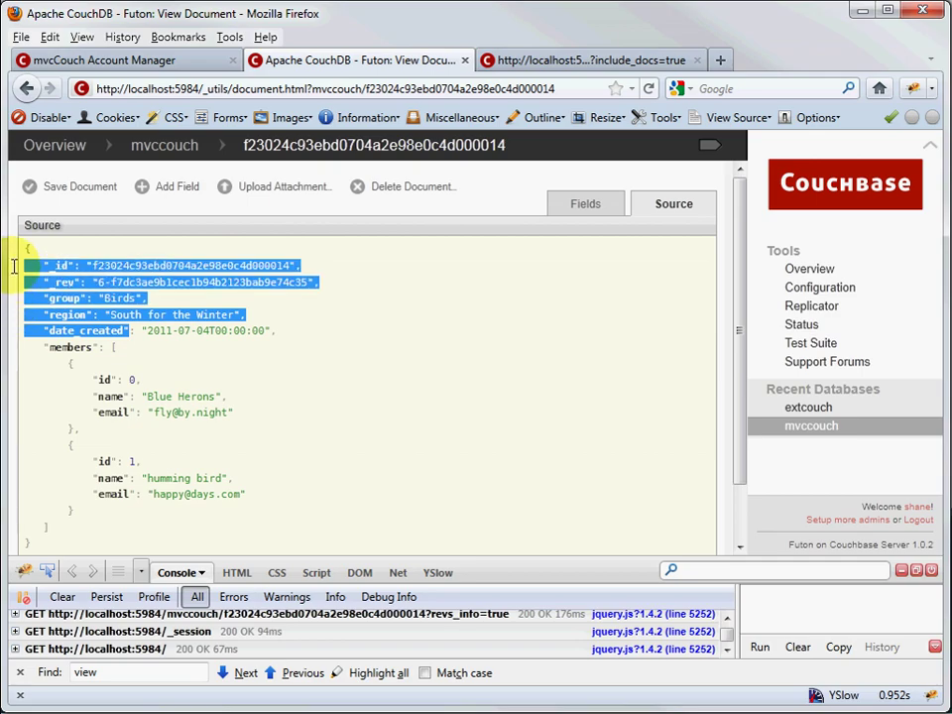
# Compare the Birds group's User Details with the members array in Futon's source, and revisit the region view's JSON output.
pyautogui.click(177, 60)
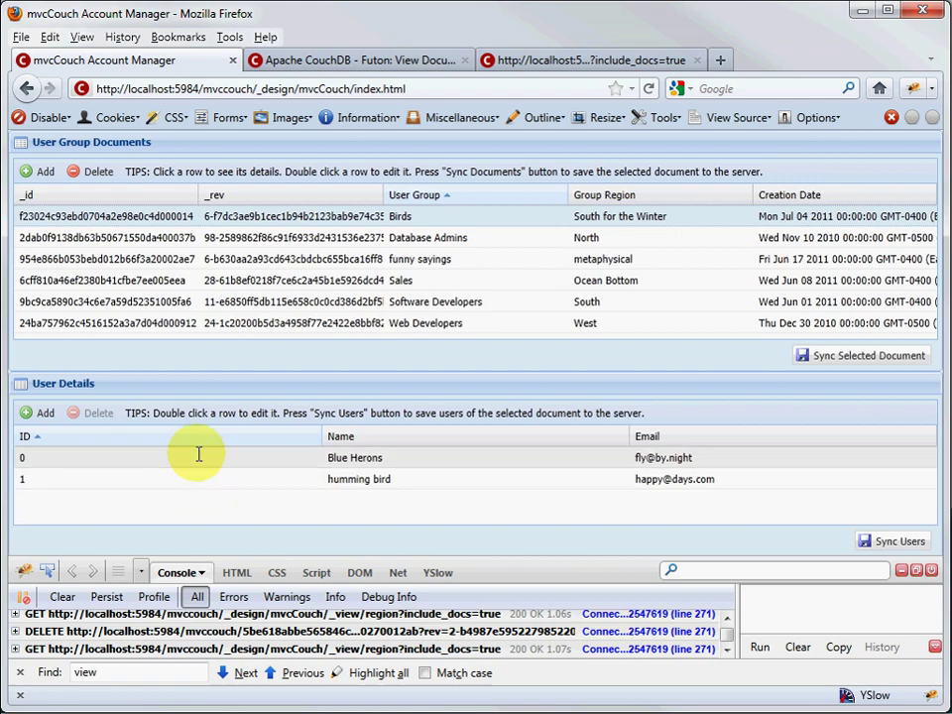
pyautogui.click(337, 60)
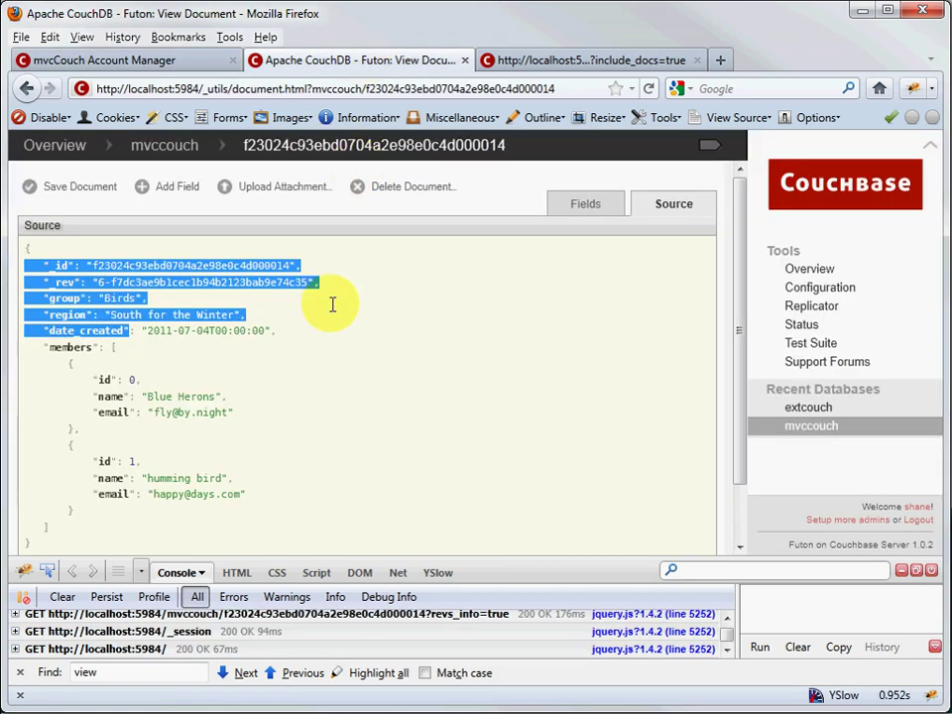
pyautogui.moveTo(138, 354); pyautogui.dragTo(121, 511)
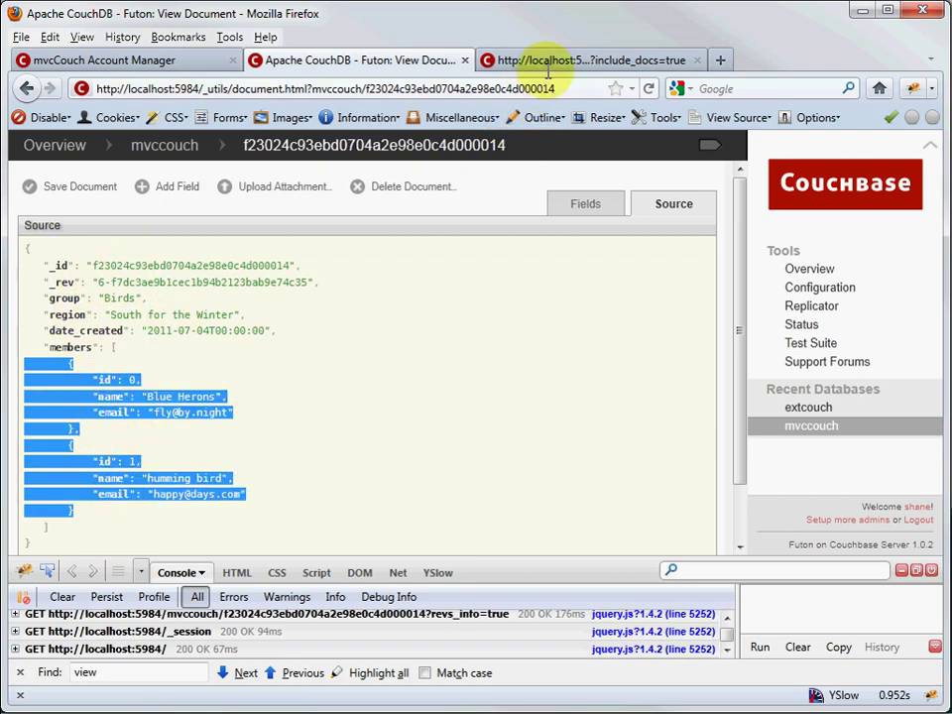
pyautogui.click(506, 59)
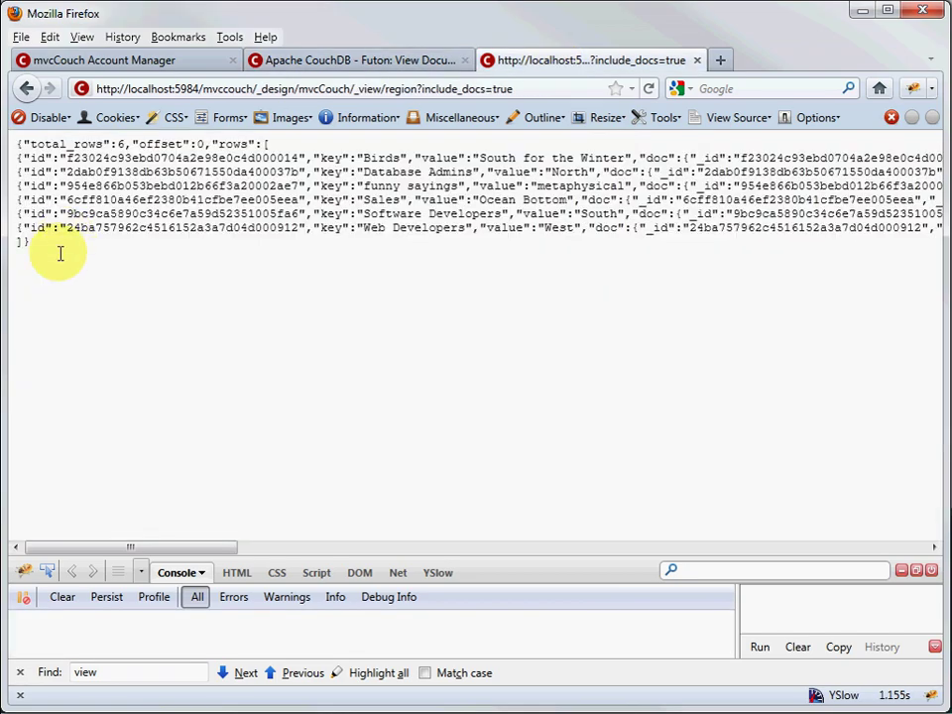
pyautogui.click(336, 60)
pyautogui.click(149, 60)
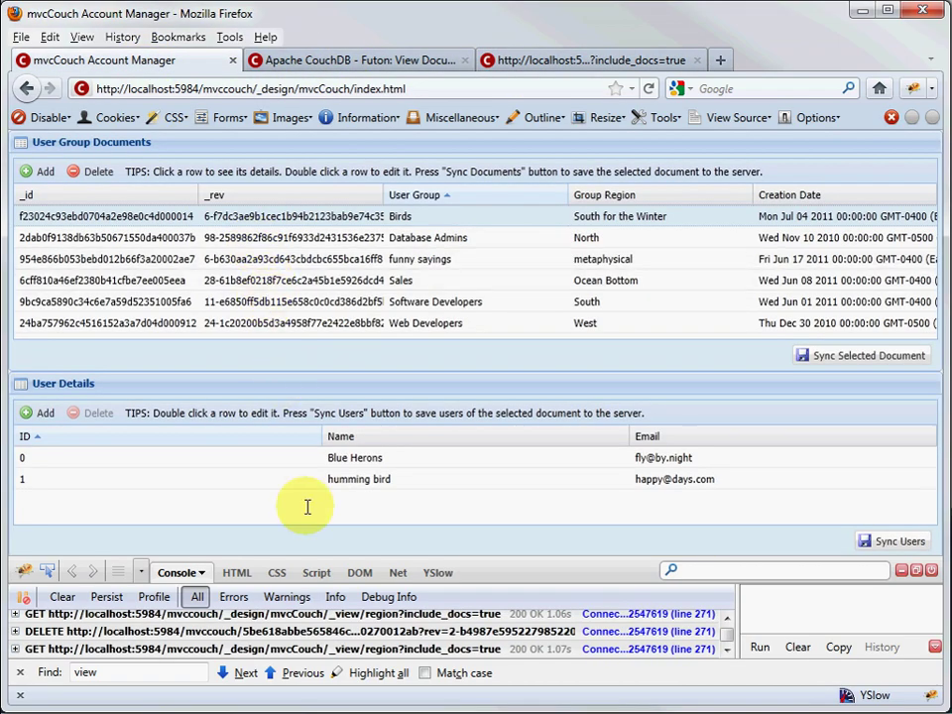